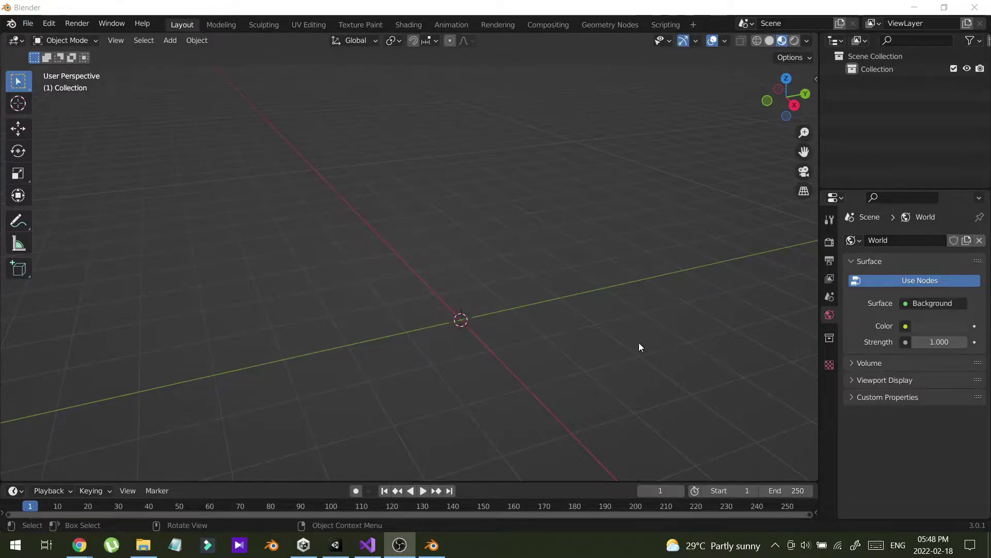
- Start a new General scene, discarding the old untitled one without saving
click(29, 25)
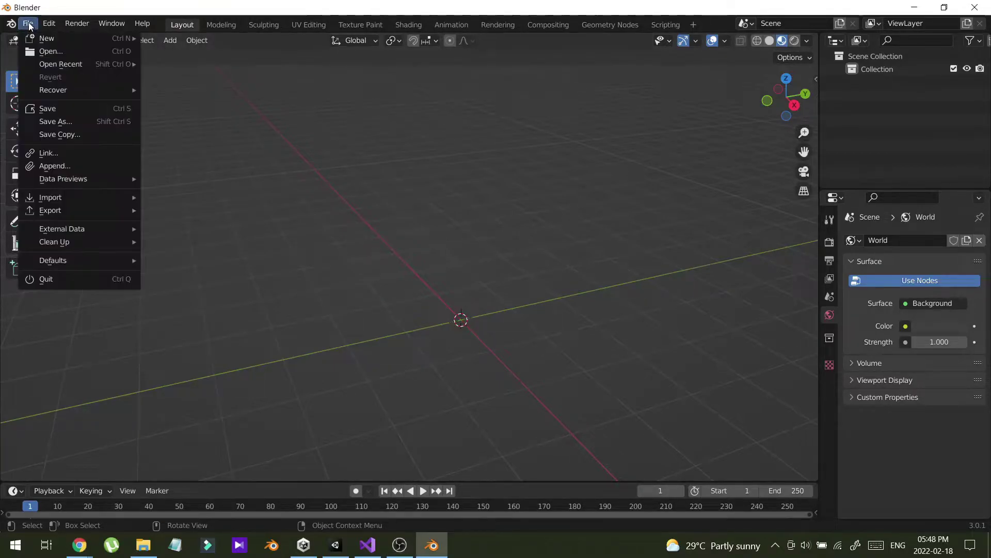
mouse_move(66, 38)
click(186, 37)
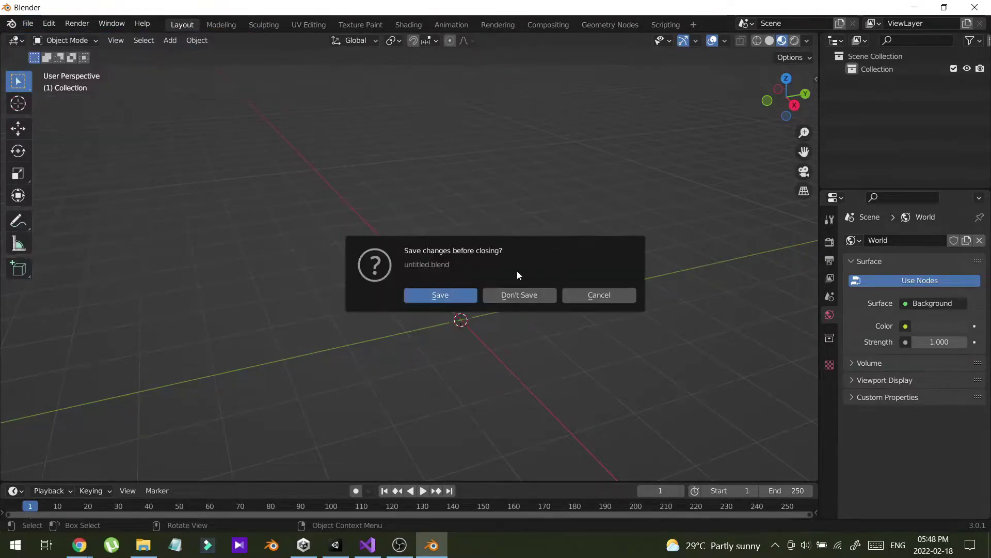
click(517, 296)
- Delete the default camera and light so only the cube remains
click(241, 259)
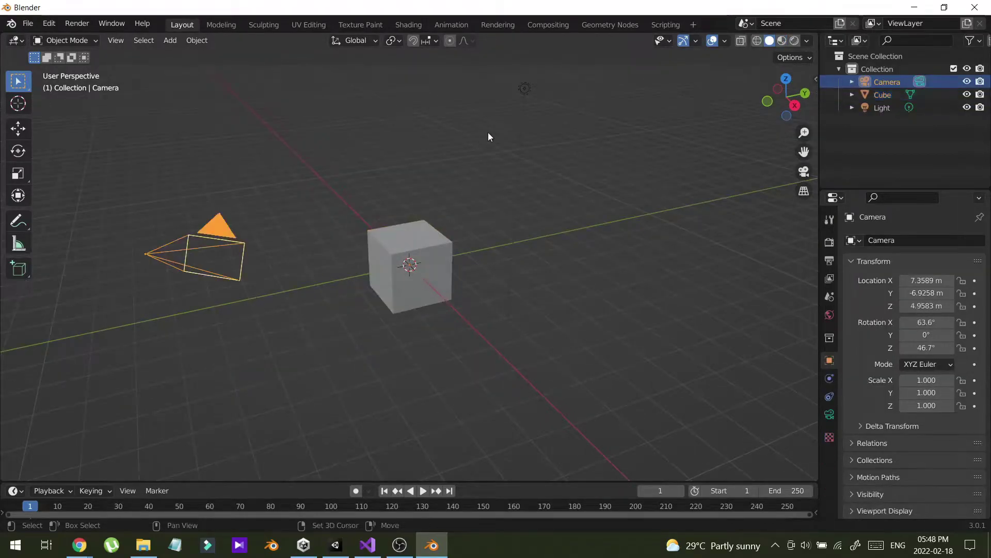
shift+click(521, 89)
key(Delete)
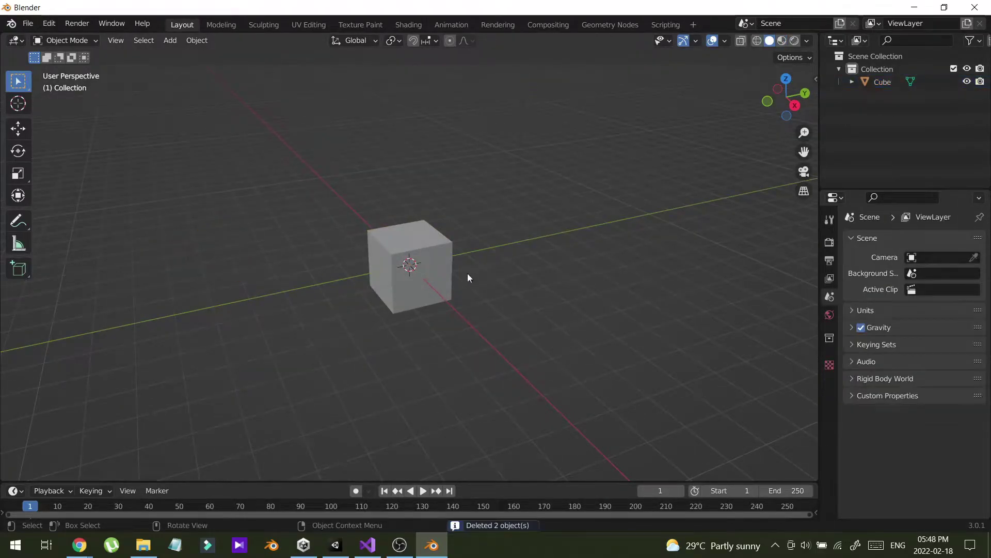
middle_drag(419, 303, 460, 290)
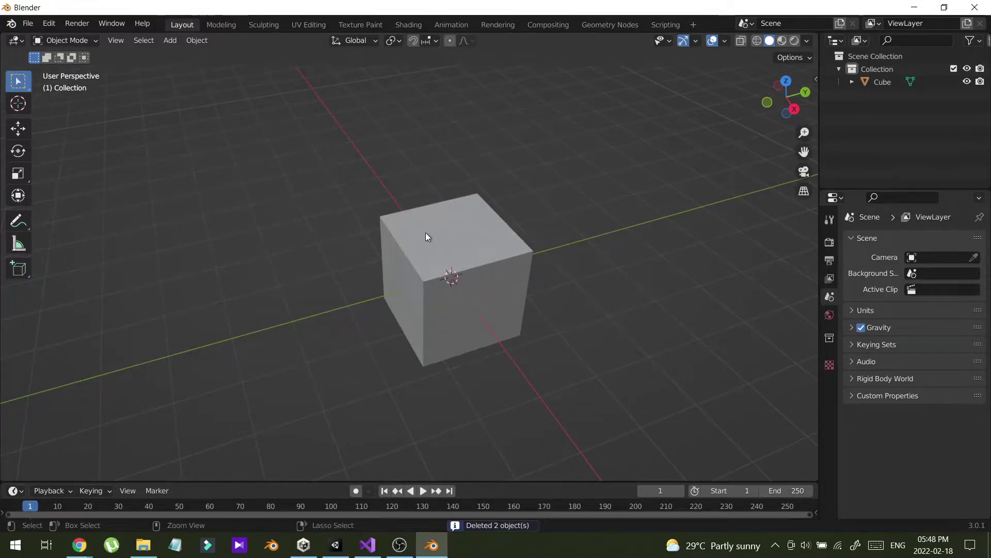
- In Edit Mode, add two crosswise pairs of centred loop cuts to the cube
click(454, 264)
key(Tab)
key(ctrl+r)
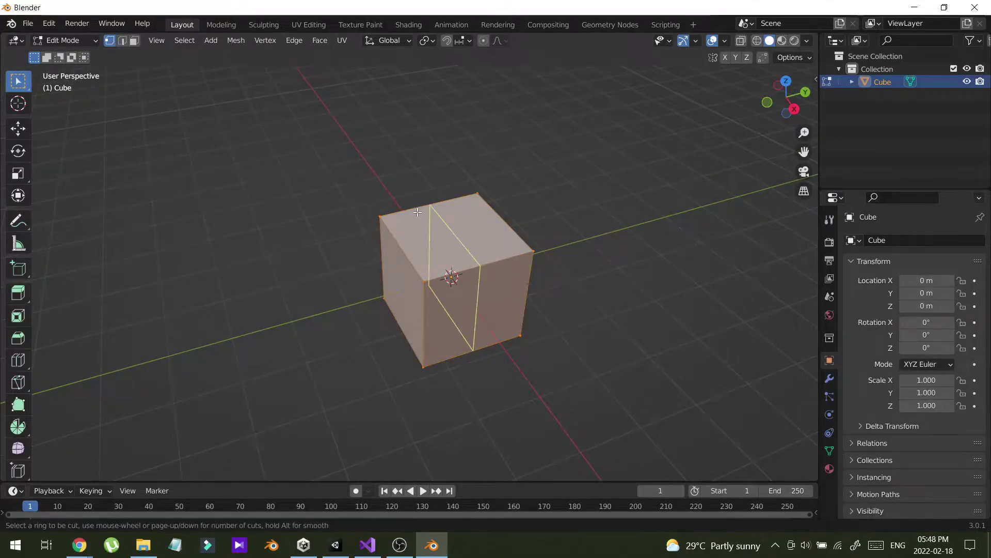
scroll(418, 212, up, 1)
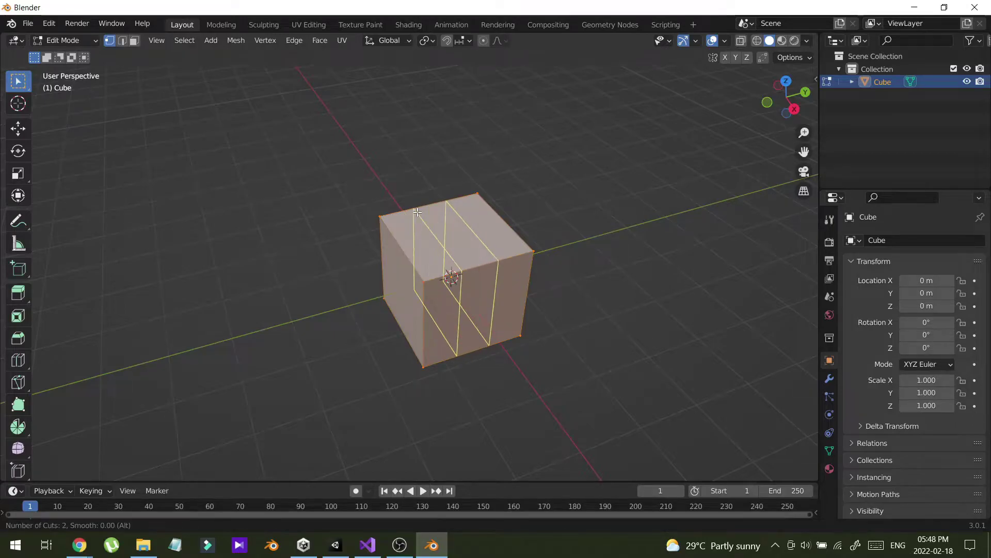
click(417, 212)
right_click(417, 212)
key(ctrl+r)
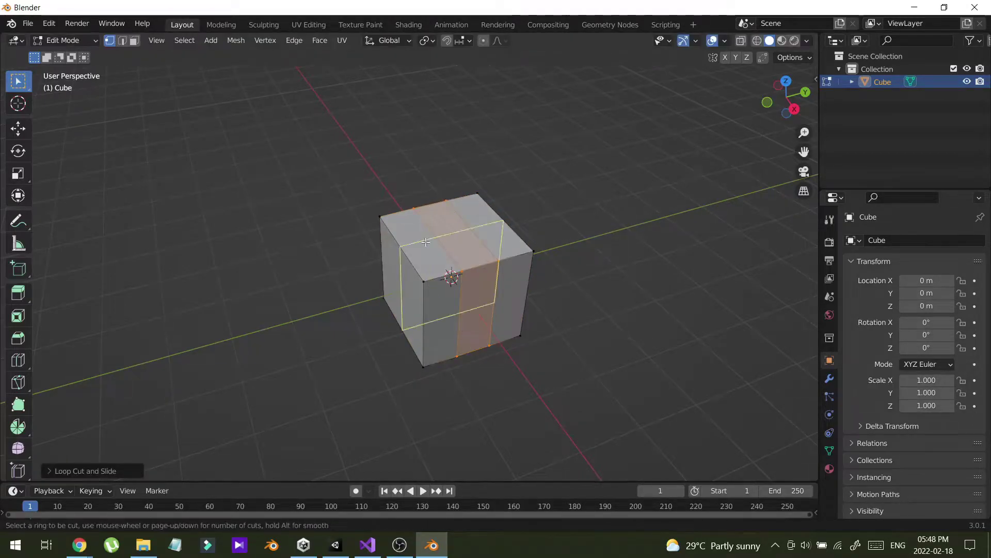
click(426, 241)
right_click(426, 242)
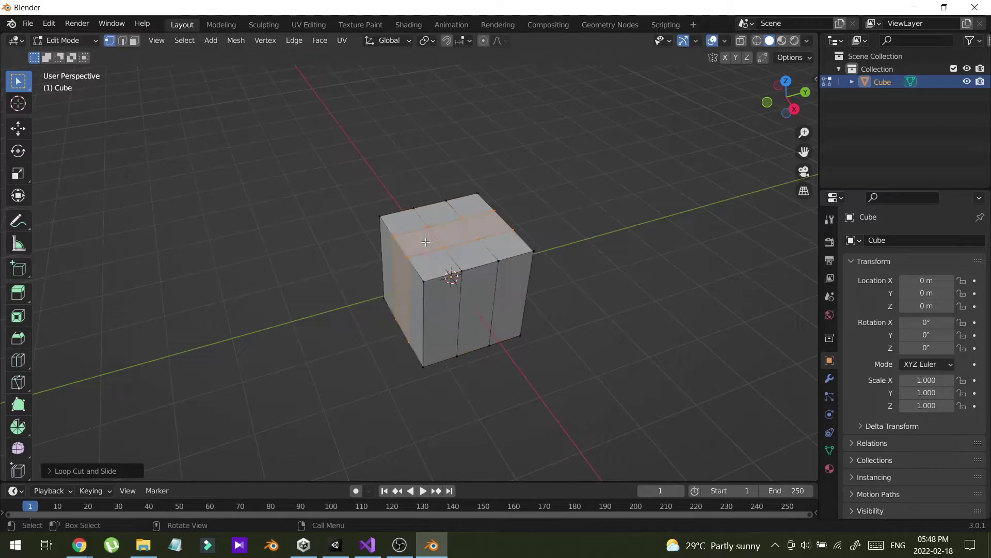
click(614, 283)
- Select the four top corner faces and extrude them upward into pillars
key(3)
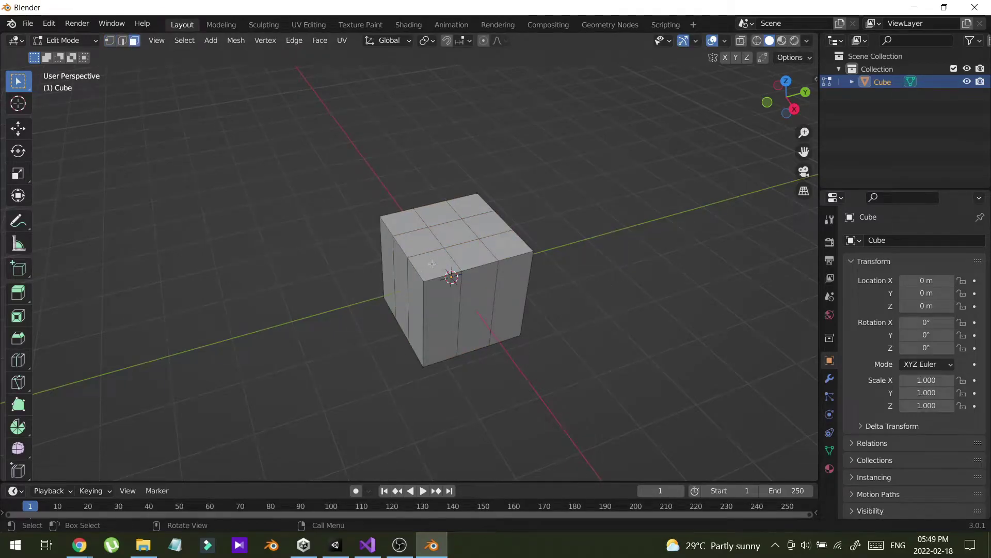
click(432, 263)
shift+click(405, 222)
shift+click(470, 205)
shift+click(506, 244)
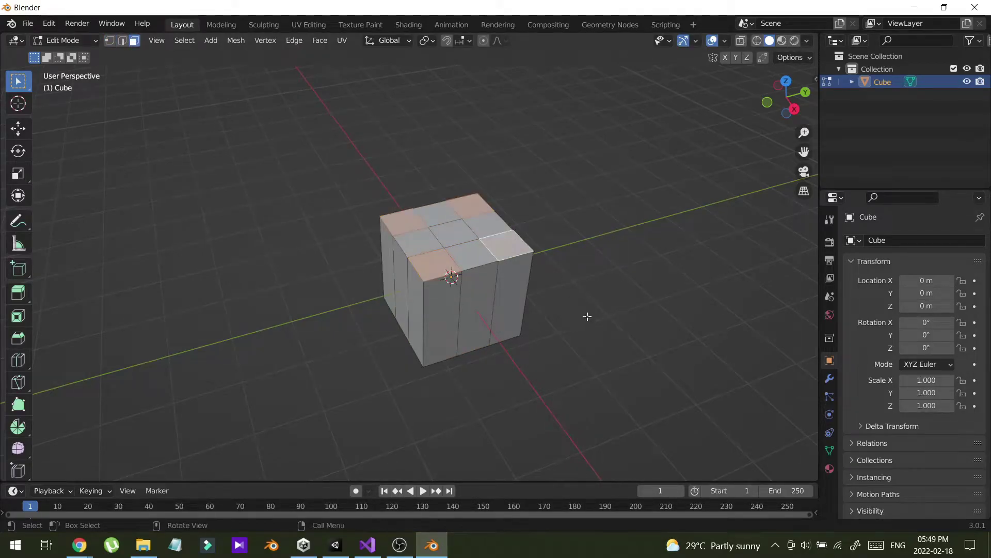
key(e)
click(626, 274)
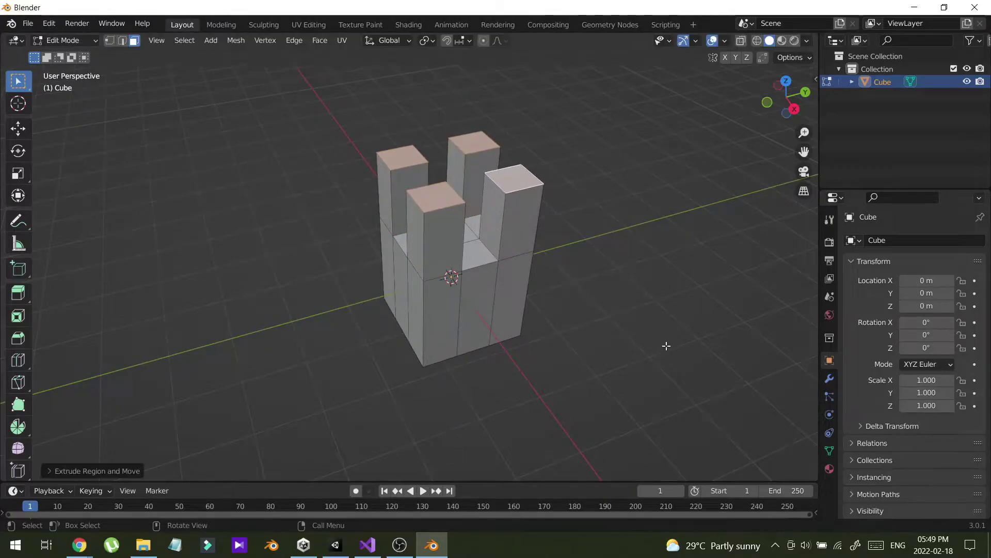
middle_drag(666, 343, 494, 286)
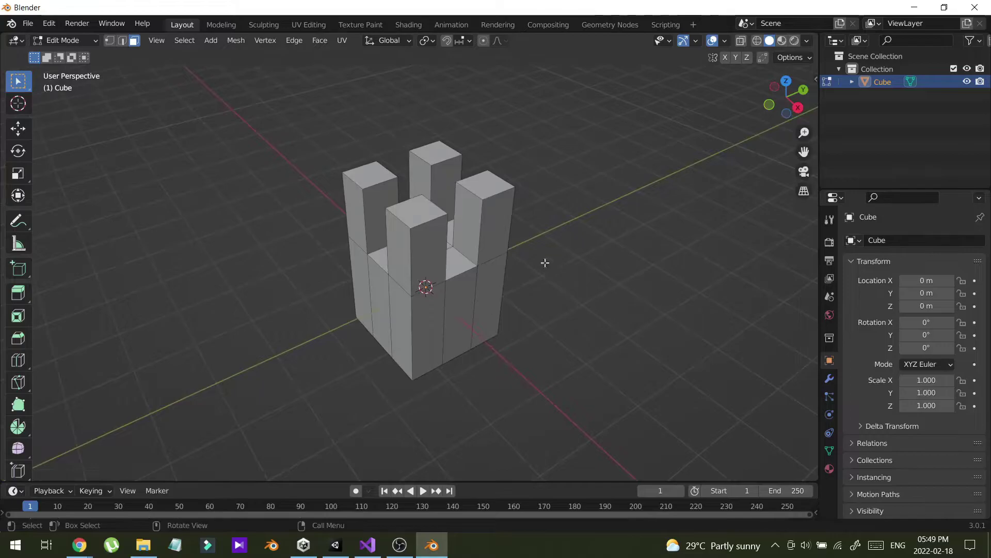
- Set the material's Base Color to an Image Texture using 8by8.png
click(830, 469)
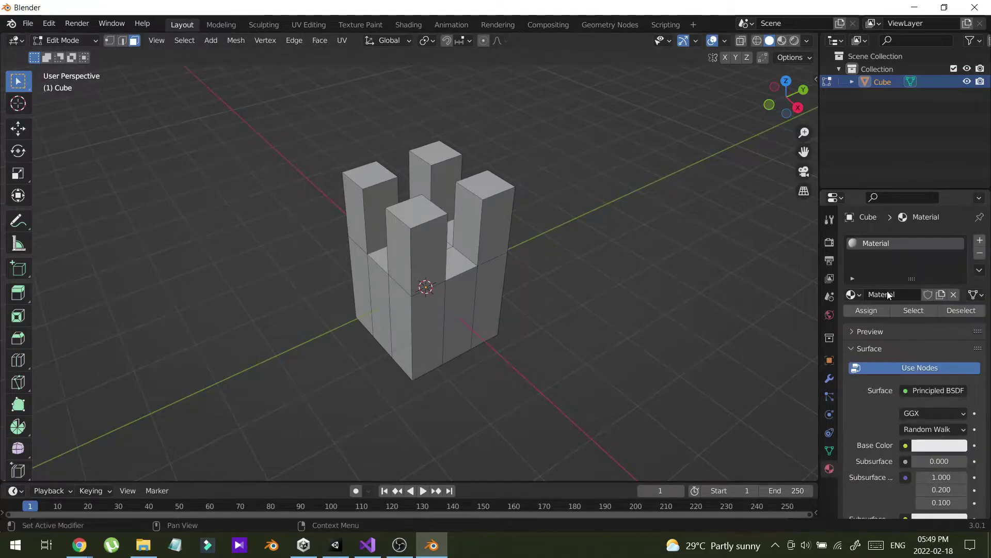
click(854, 330)
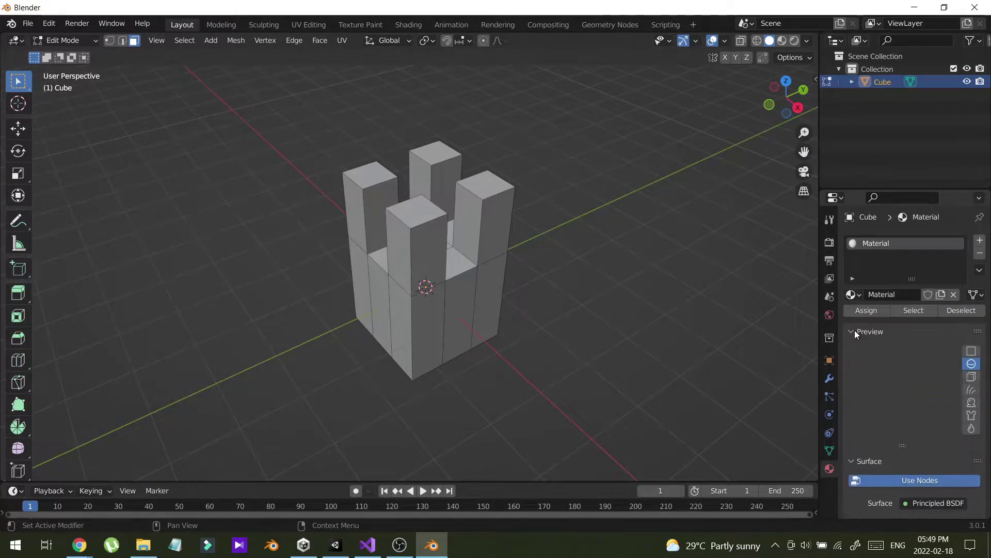
click(854, 330)
scroll(857, 393, down, 2)
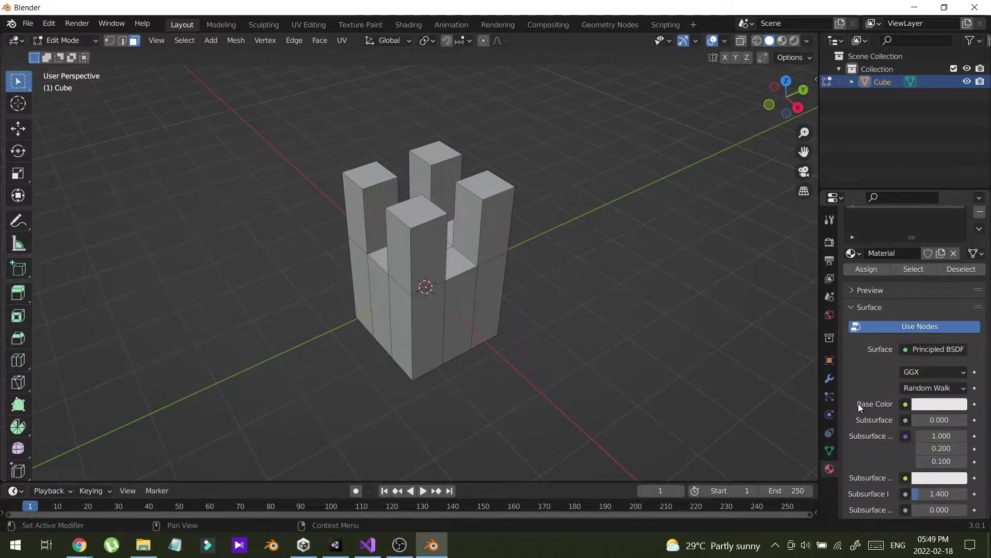
click(906, 403)
click(662, 296)
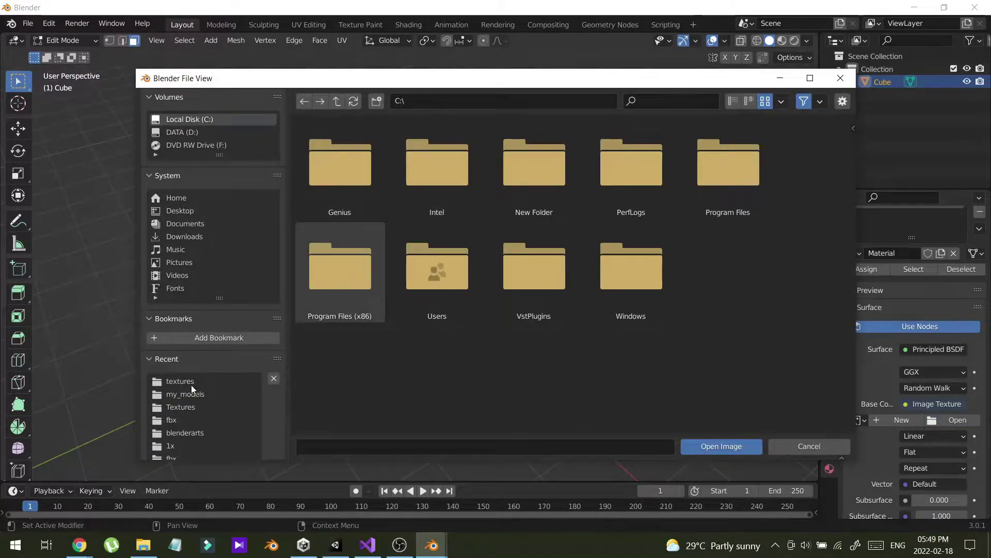
click(191, 383)
click(324, 175)
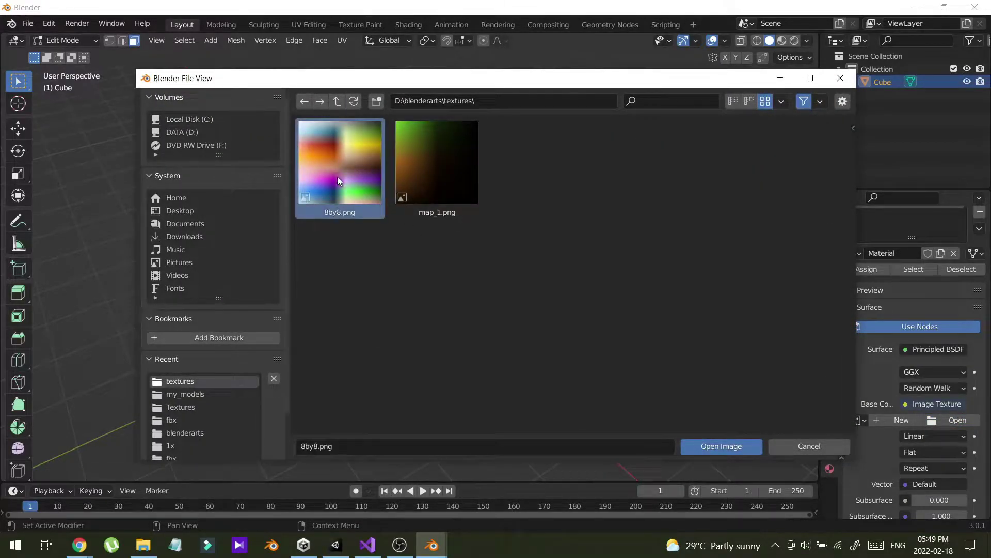
click(739, 454)
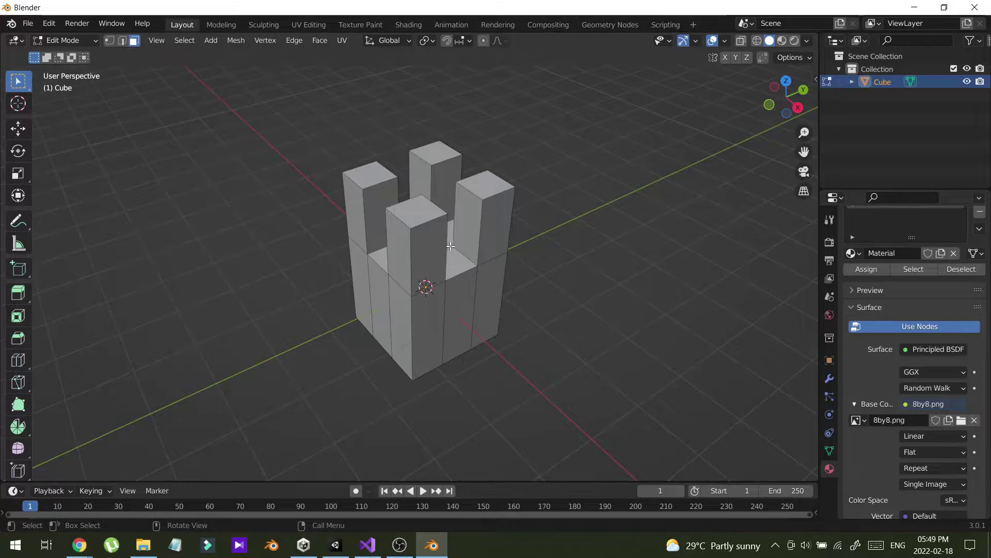
- In the Shading workspace, set the palette texture's interpolation to Closest
click(465, 267)
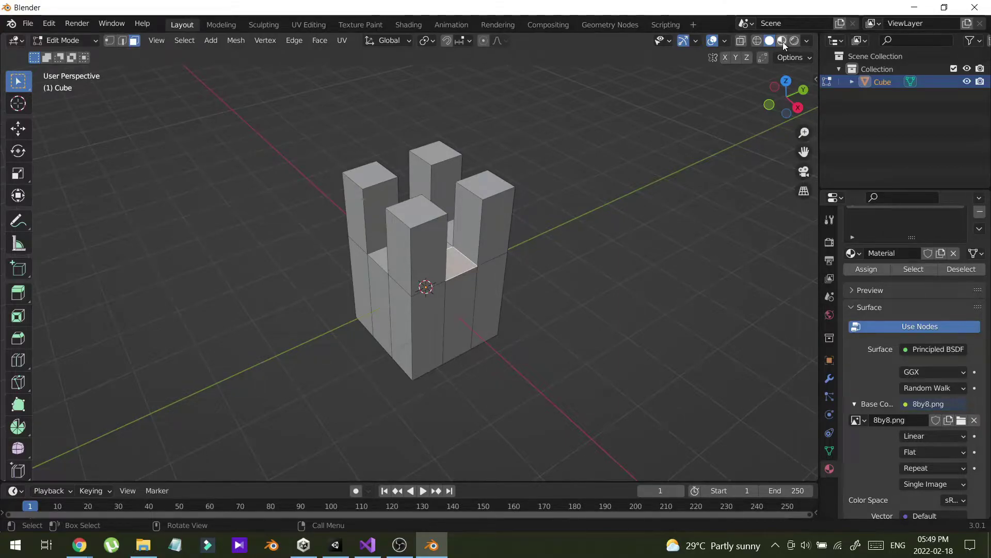
click(408, 25)
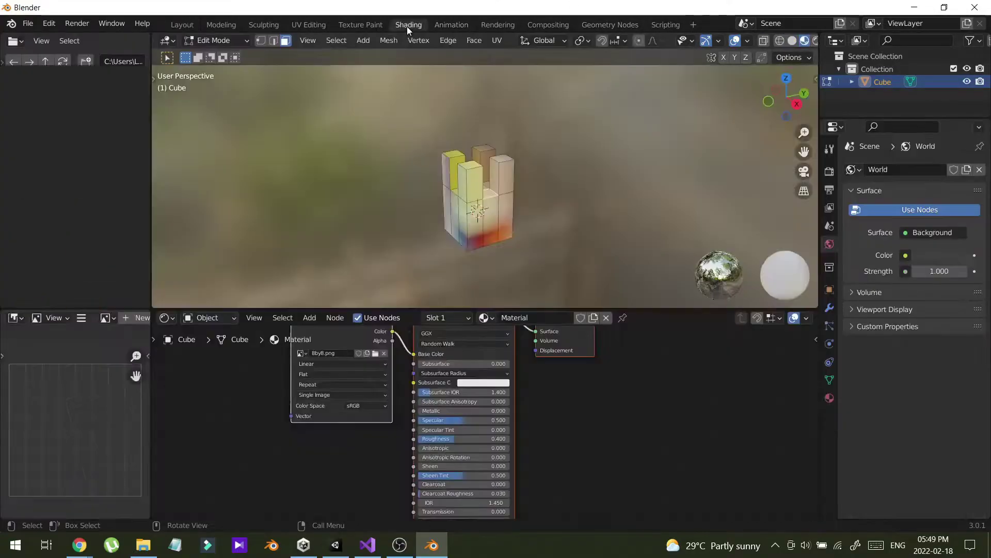
click(325, 363)
click(321, 382)
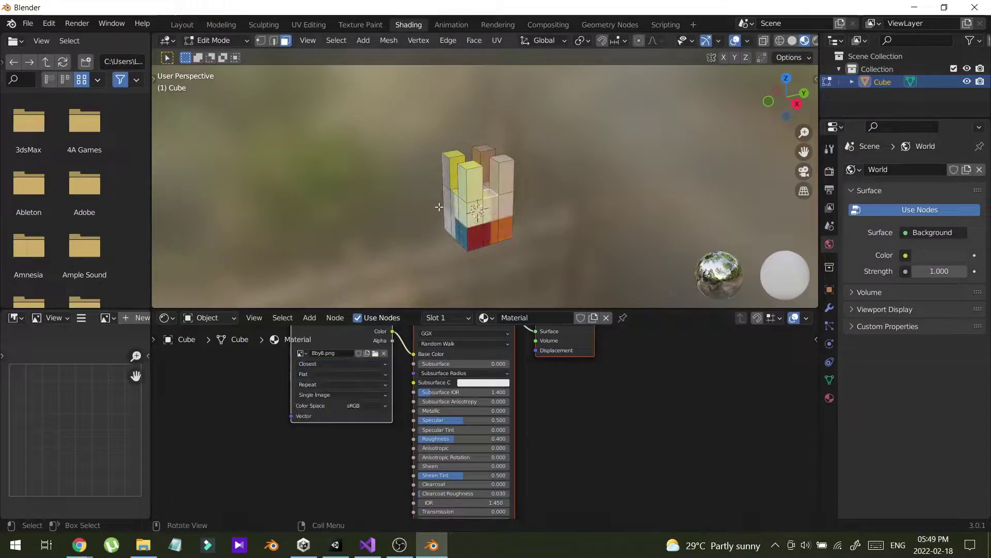
- In UV Editing with Material Preview shading, select every face of the tower
click(309, 24)
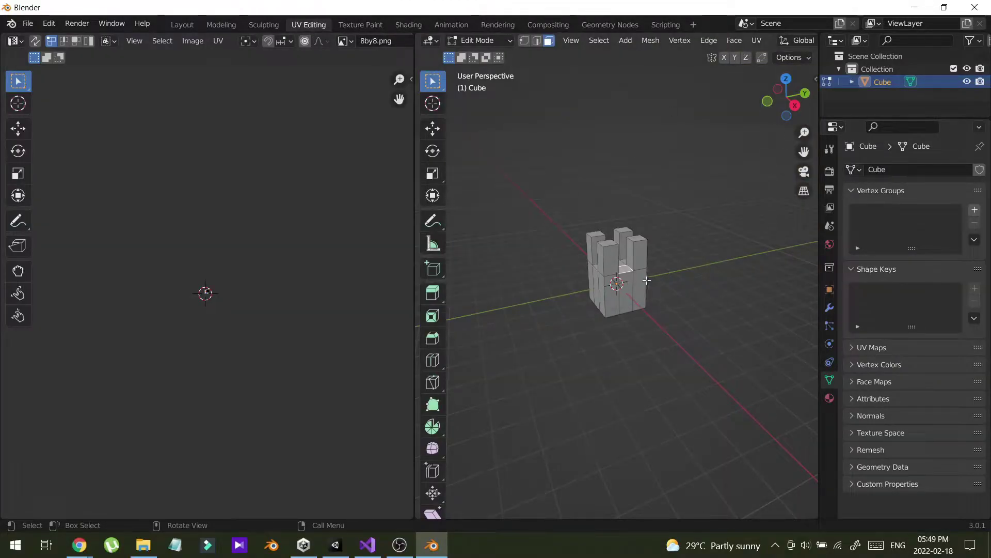
scroll(627, 266, up, 5)
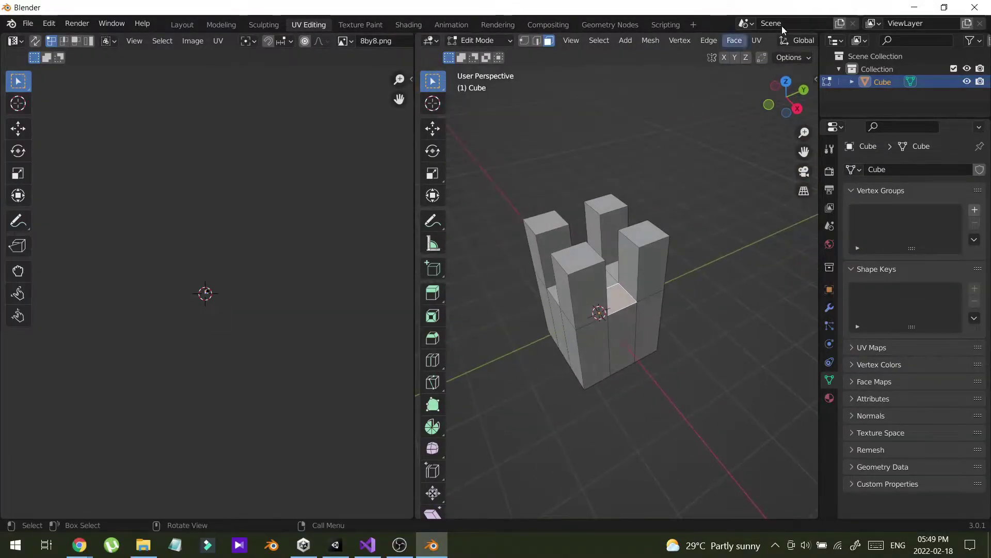
scroll(772, 42, down, 6)
scroll(771, 42, down, 3)
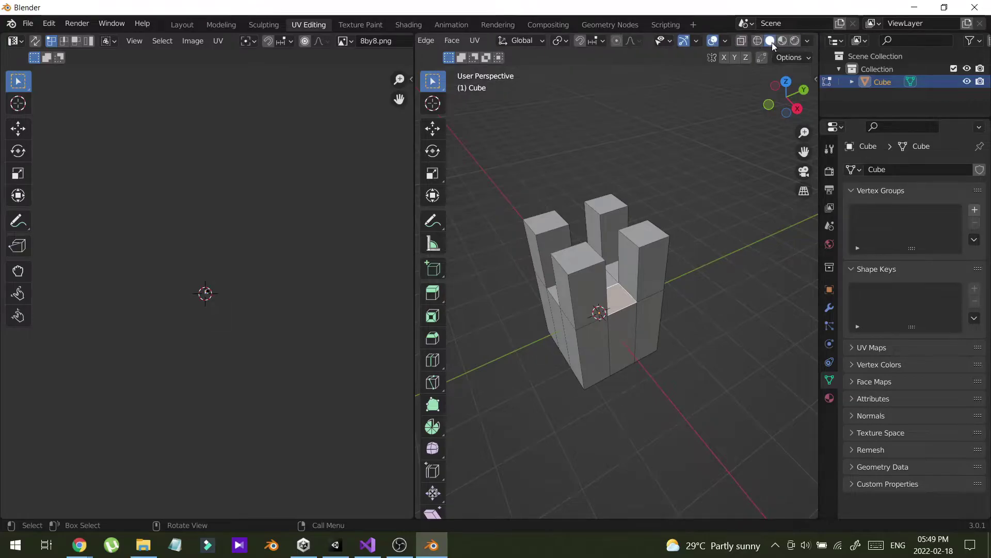
click(782, 40)
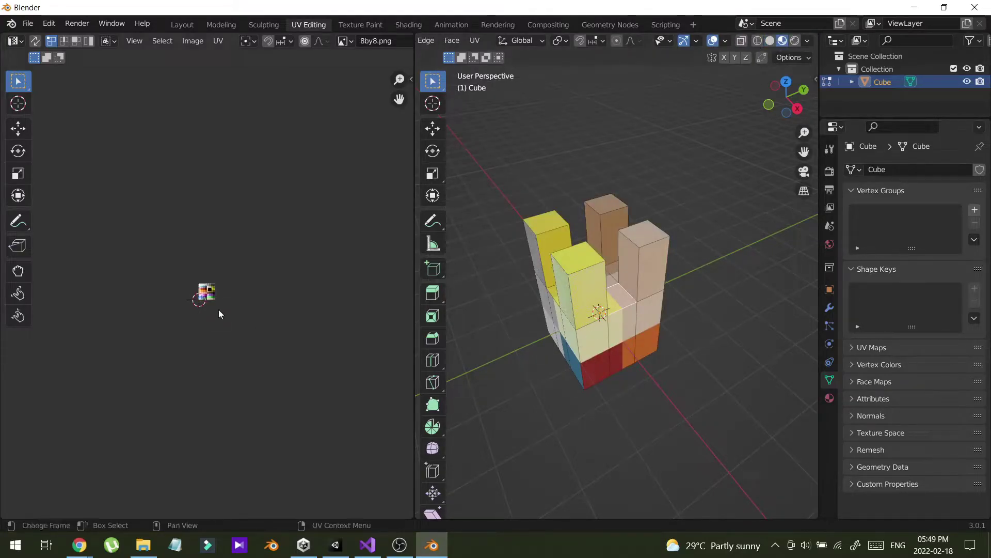
scroll(206, 297, up, 8)
click(643, 313)
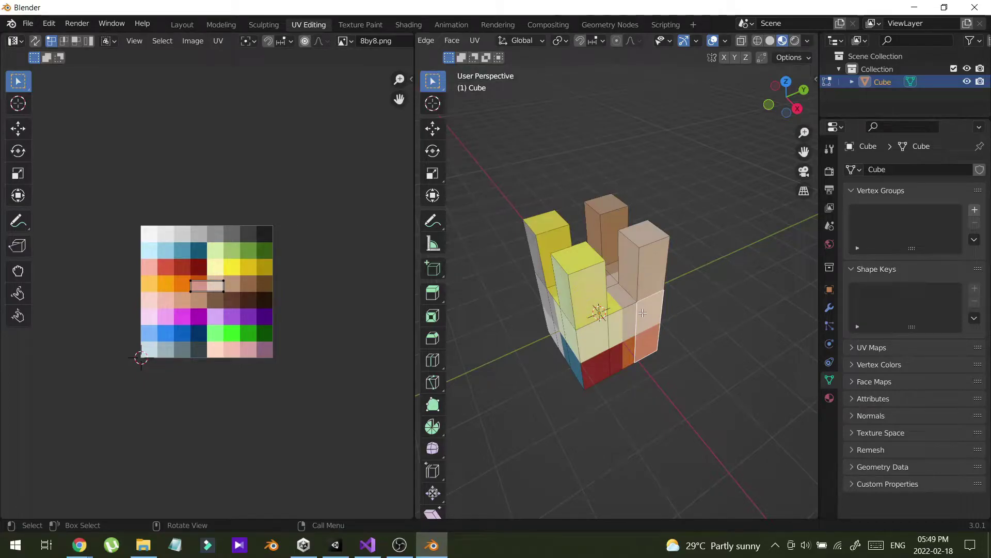
key(a)
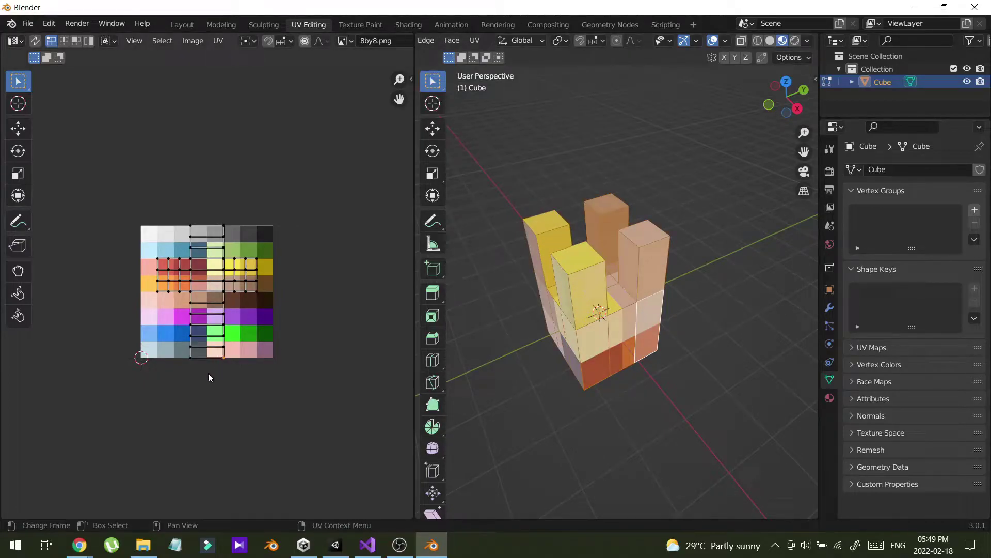
- Scale all UVs to 0 and move the point onto the light-blue palette cell
key(a)
key(s)
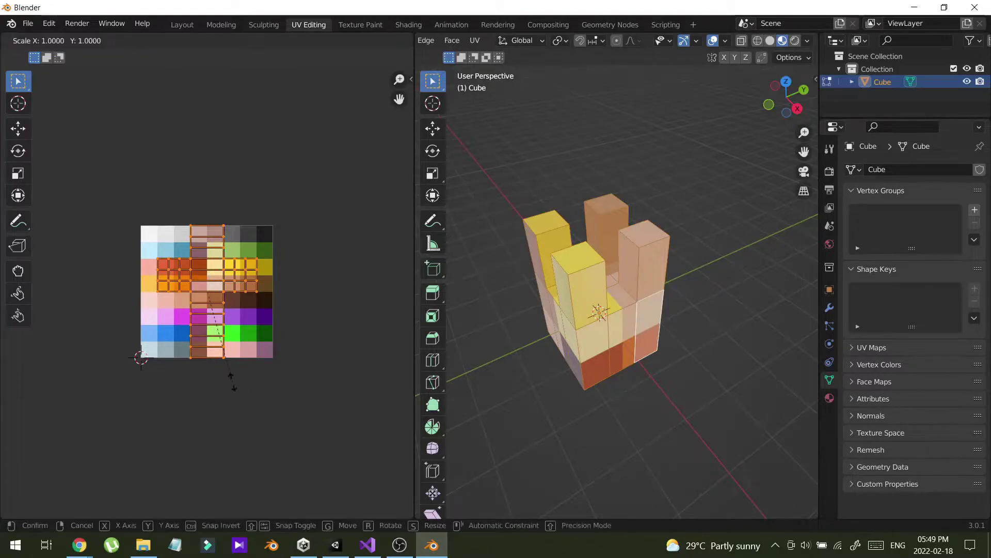
key(0)
key(Return)
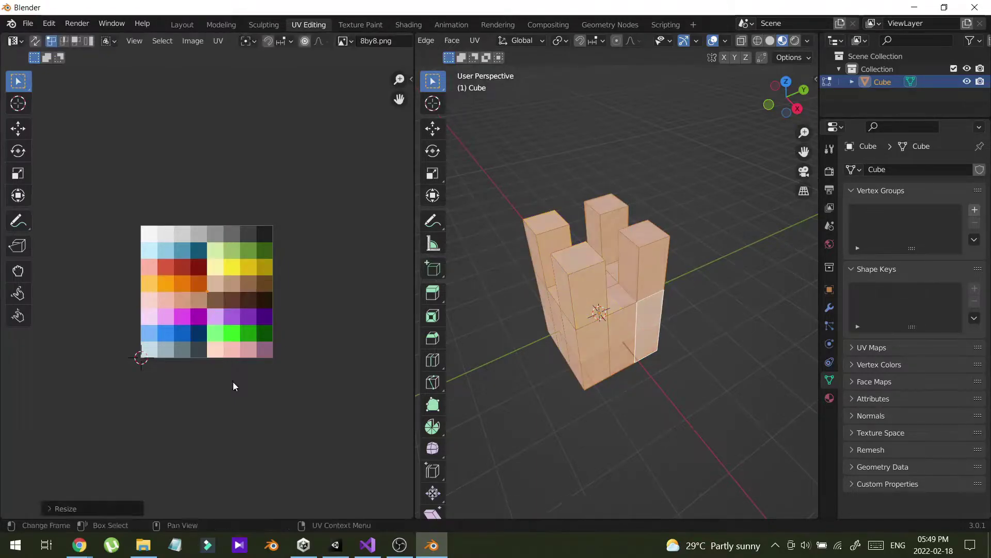
key(g)
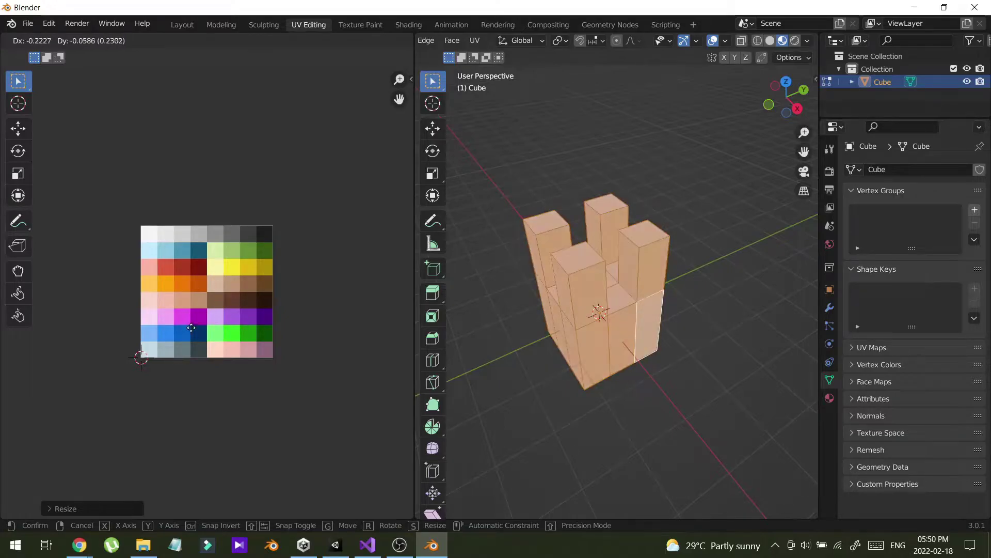
click(198, 273)
- Box-select all the pillar faces in Front Ortho wireframe view
key(alt+a)
middle_drag(617, 400, 692, 315)
click(526, 249)
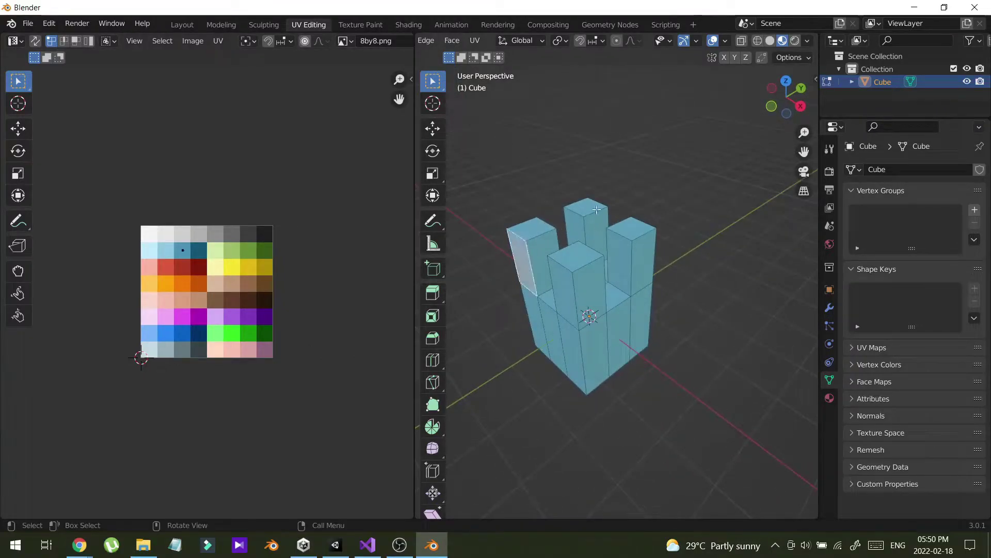
click(596, 211)
click(637, 250)
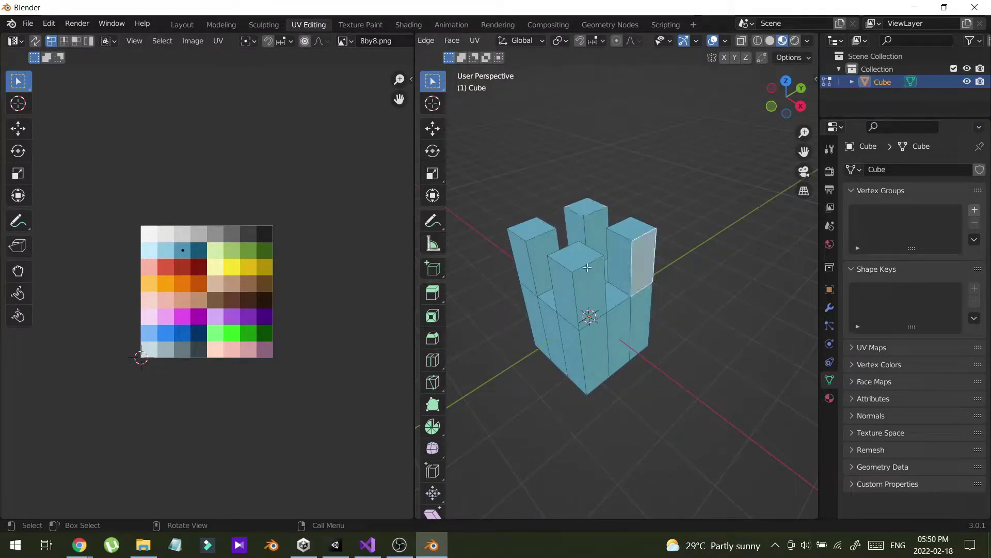
click(772, 106)
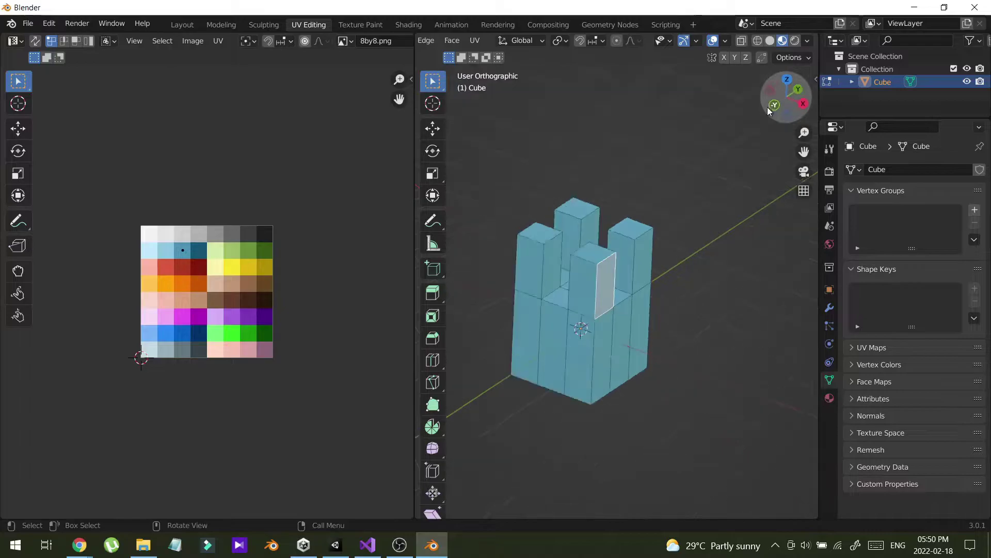
click(758, 40)
drag(491, 208, 691, 278)
- Move the pillars' UV point onto the yellow palette cell and check it in Material Preview
key(a)
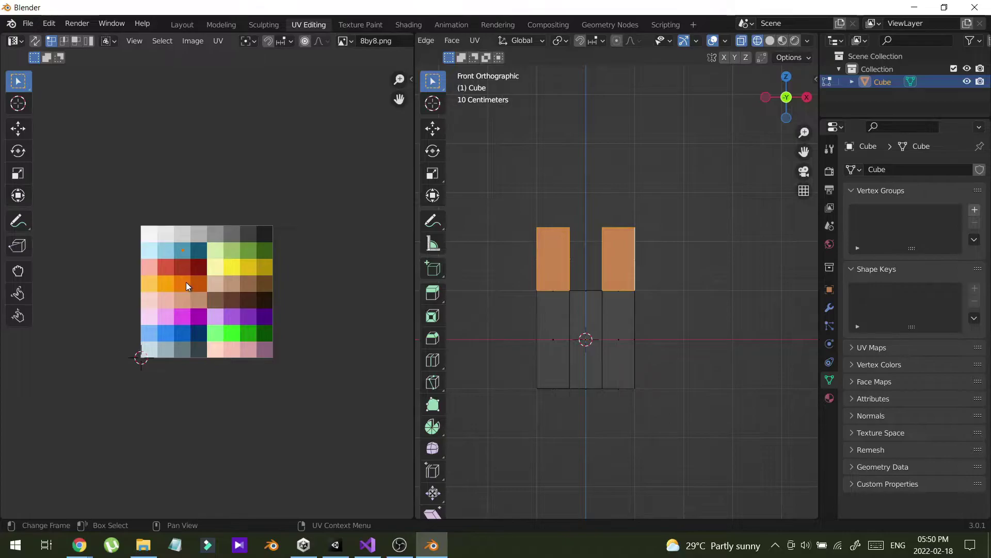
key(g)
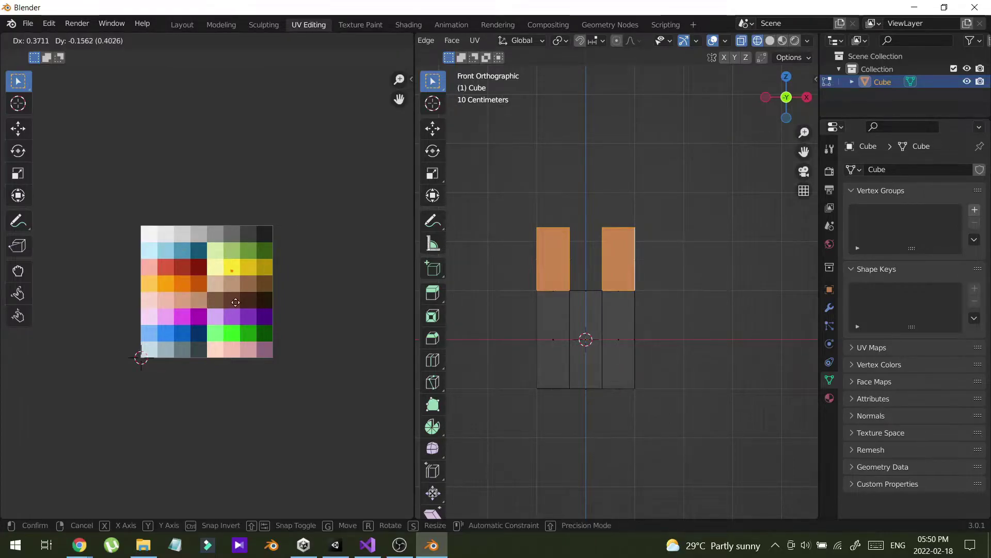
click(326, 340)
key(alt+a)
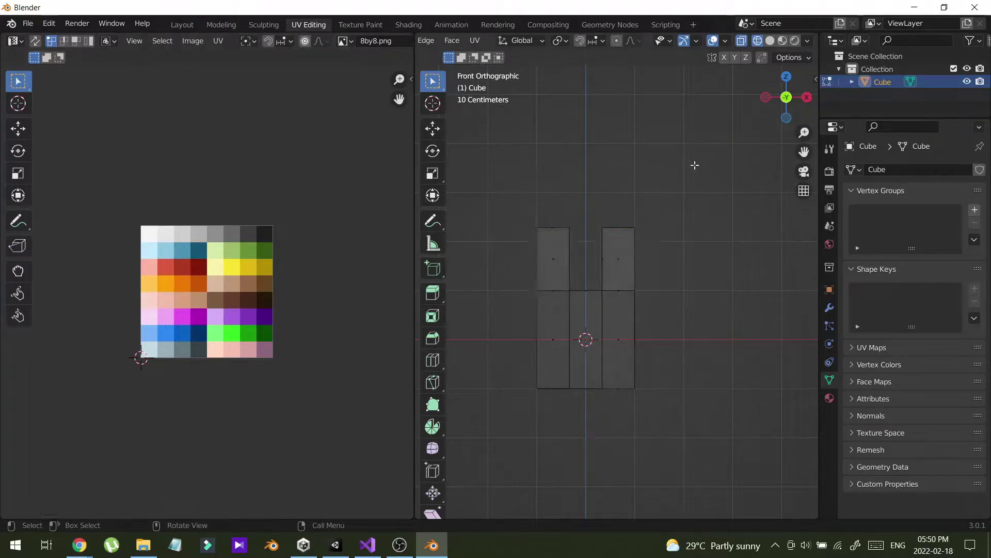
middle_drag(695, 164, 637, 259)
click(770, 41)
scroll(798, 118, up, 4)
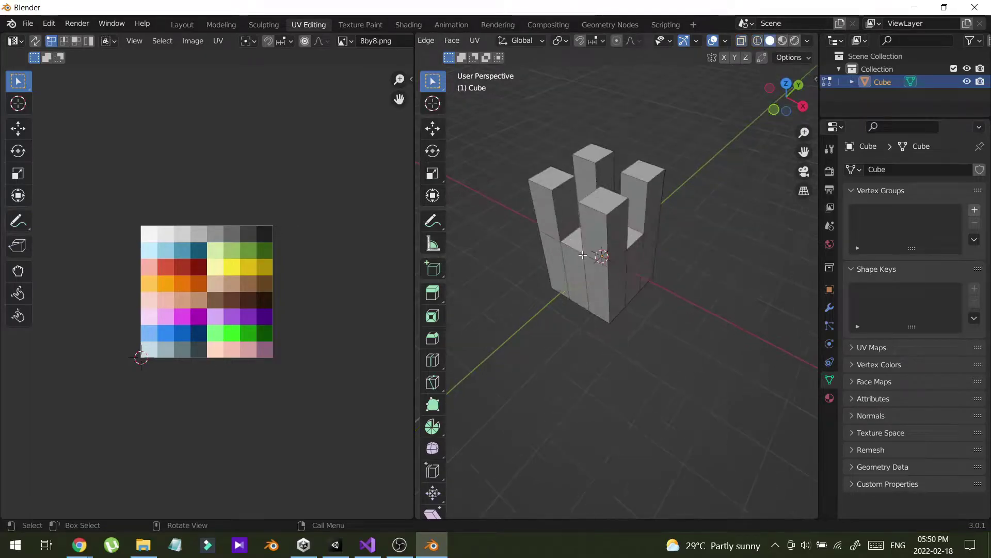
click(782, 41)
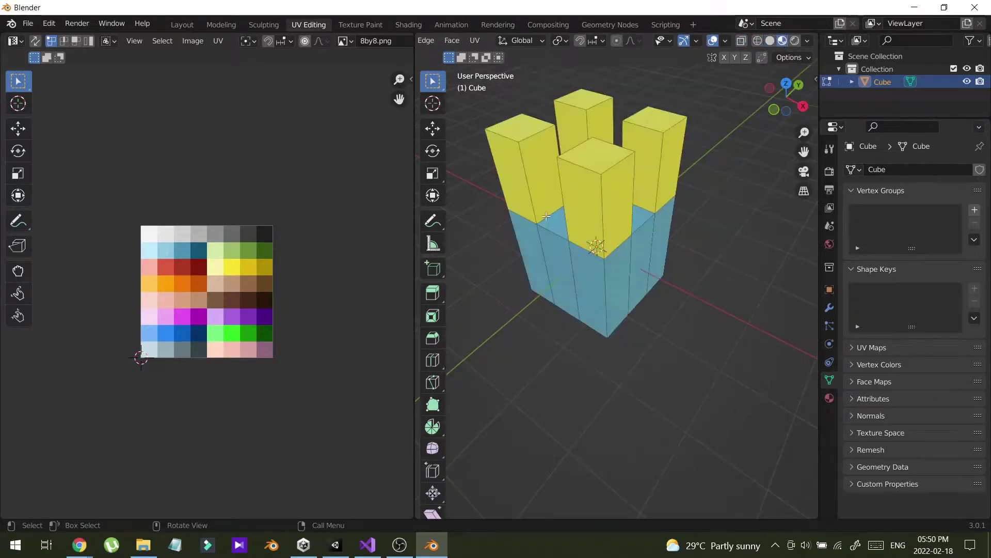
mouse_move(568, 258)
middle_down()
mouse_move(531, 297)
mouse_move(578, 292)
mouse_move(582, 338)
mouse_move(579, 326)
mouse_move(568, 362)
middle_up()
- Raise all tower geometry about 0.945 m along Z so its base sits on the origin, then return to Object Mode
click(776, 109)
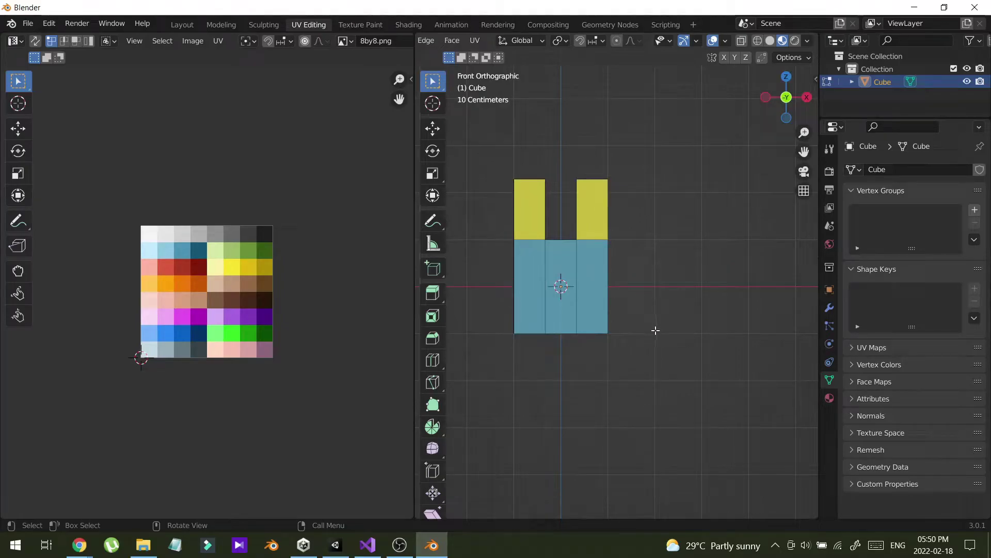
key(a)
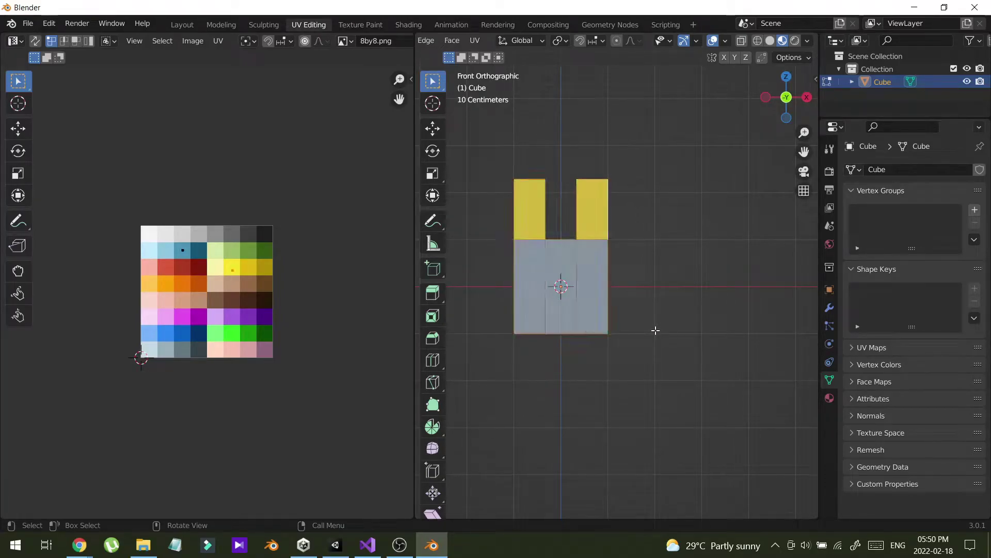
key(g)
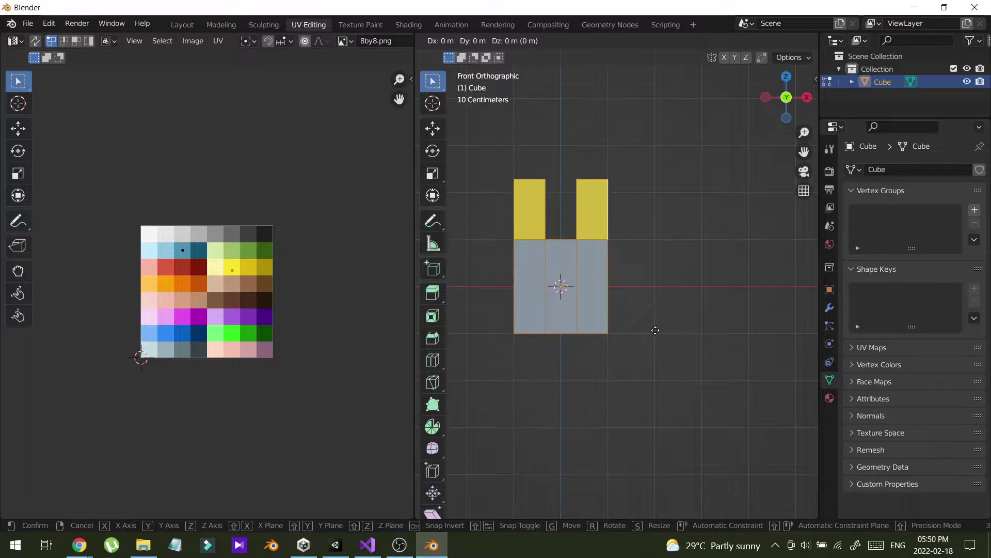
key(z)
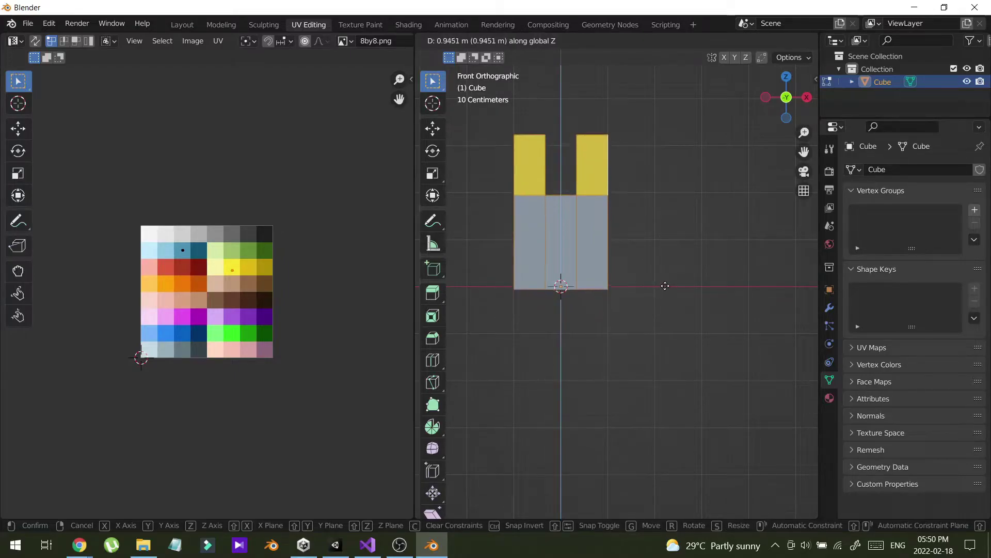
click(666, 283)
scroll(517, 309, up, 5)
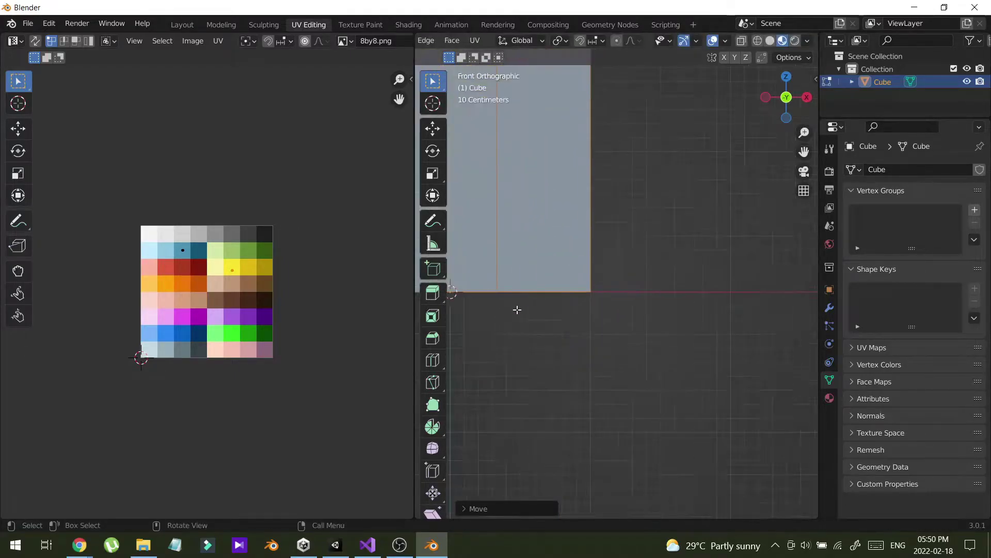
middle_drag(517, 309, 617, 317)
scroll(616, 284, down, 5)
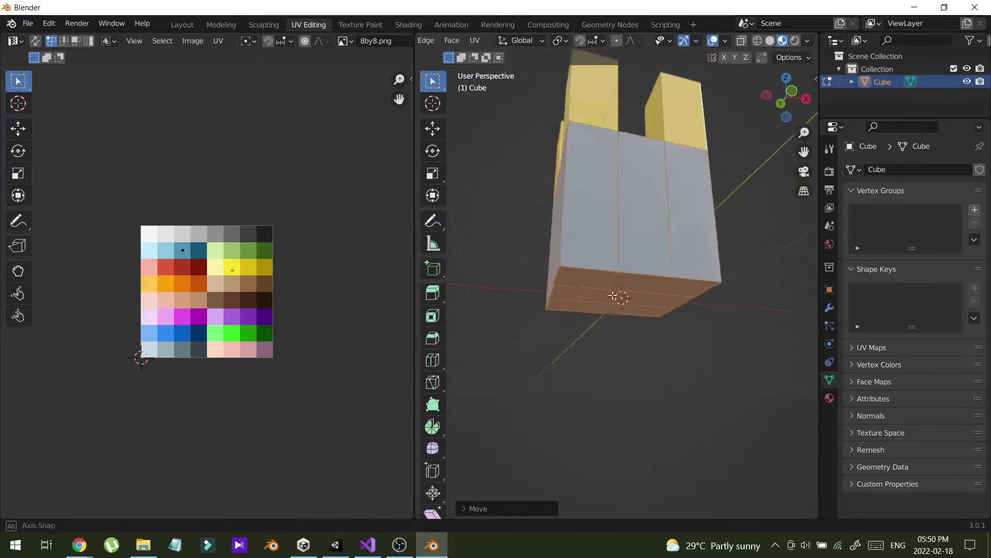
scroll(610, 292, up, 5)
scroll(653, 235, down, 5)
mouse_move(653, 234)
middle_down()
mouse_move(630, 257)
mouse_move(640, 311)
mouse_move(602, 332)
mouse_move(671, 330)
middle_up()
key(Tab)
- Select the tower object and open the FBX (.fbx) export dialog
click(721, 276)
middle_drag(594, 281, 611, 273)
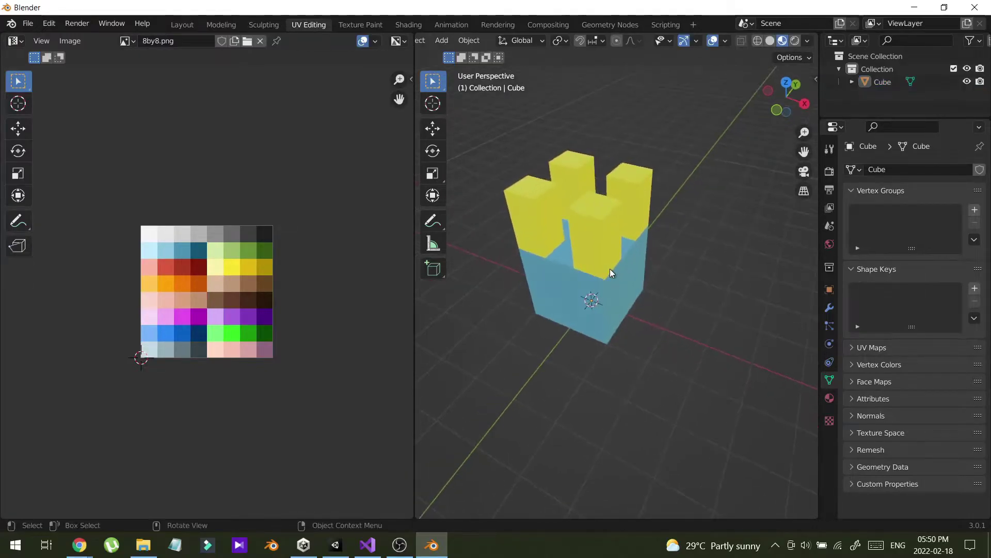
click(594, 265)
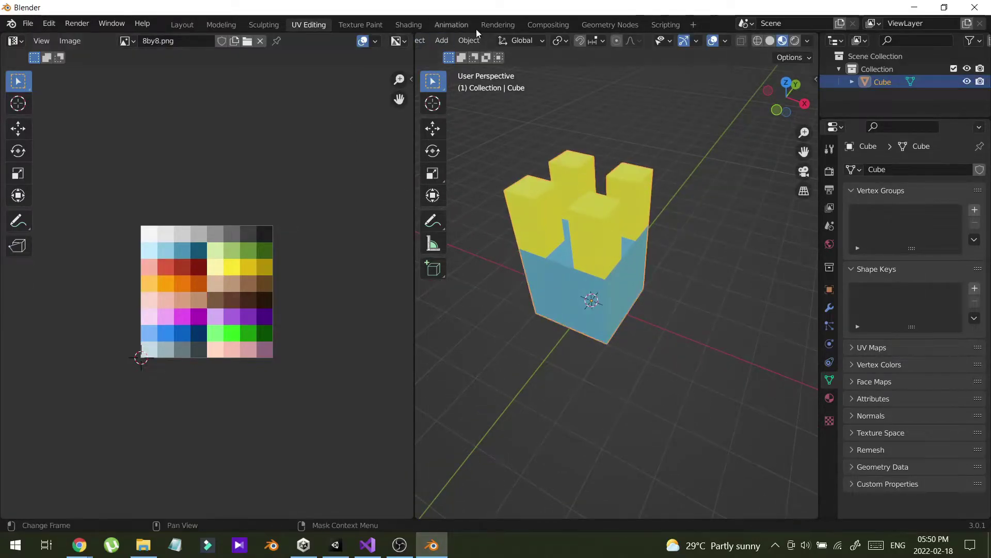
click(29, 26)
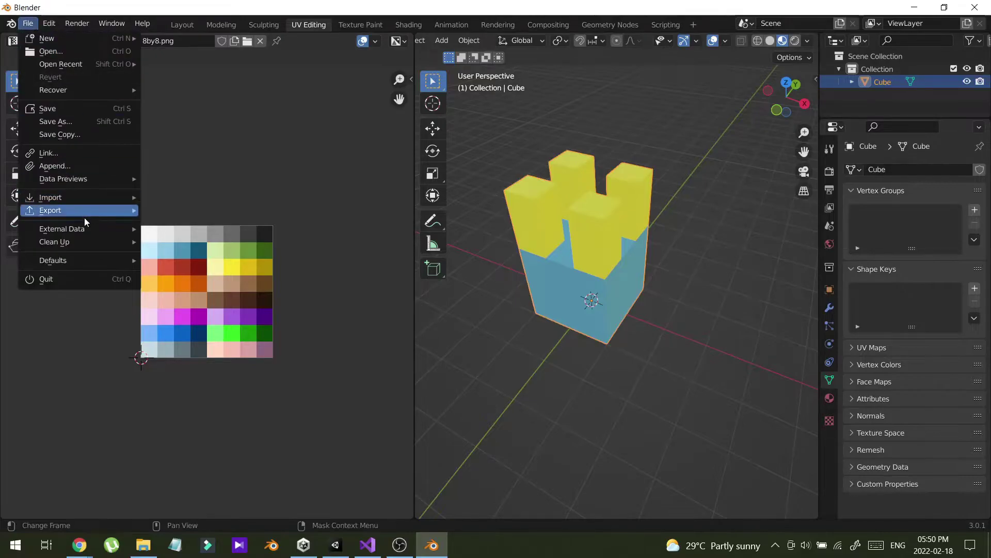
mouse_move(82, 212)
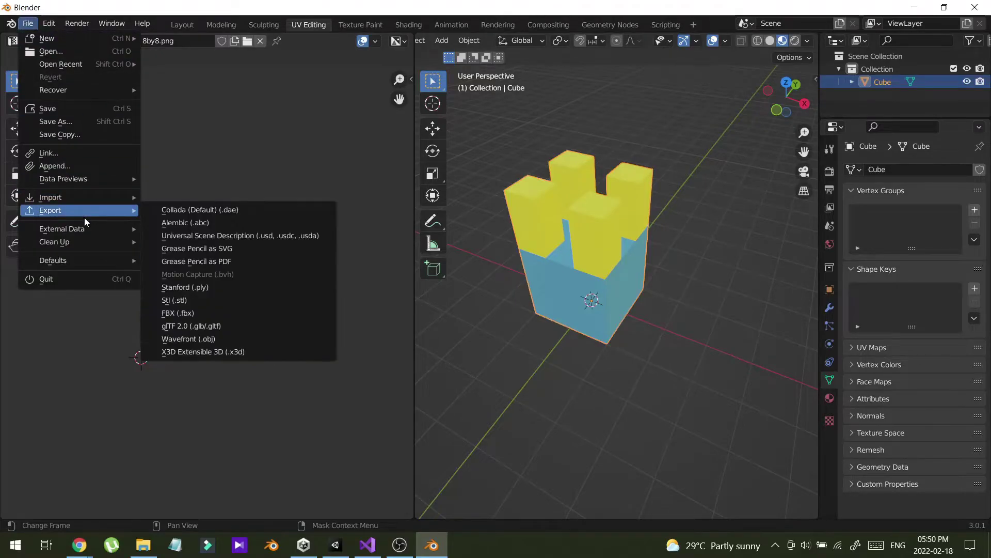
click(234, 310)
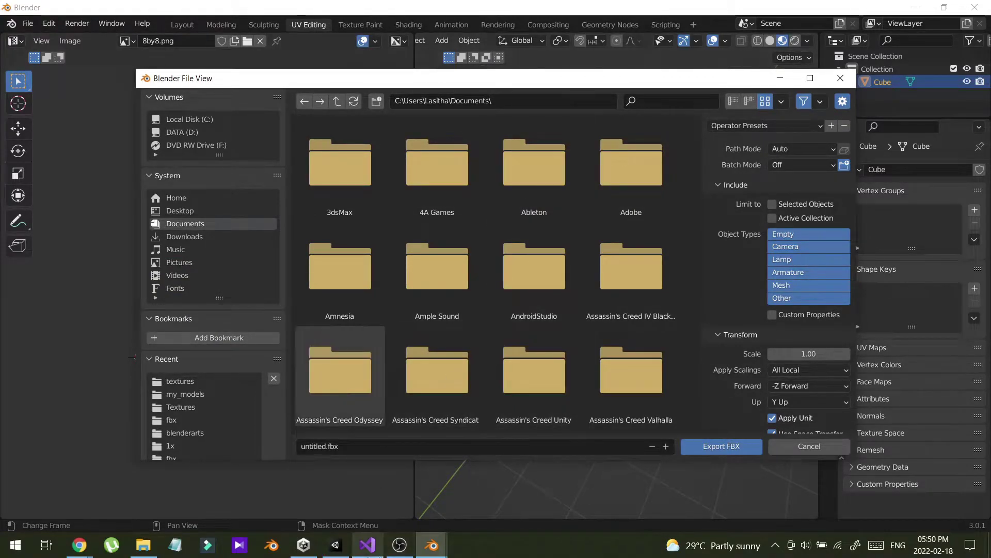
- Show Unity's my_models folder in Explorer and copy its path D:\myprojects\Unity\3d_game_2\Assets\my_models
click(336, 545)
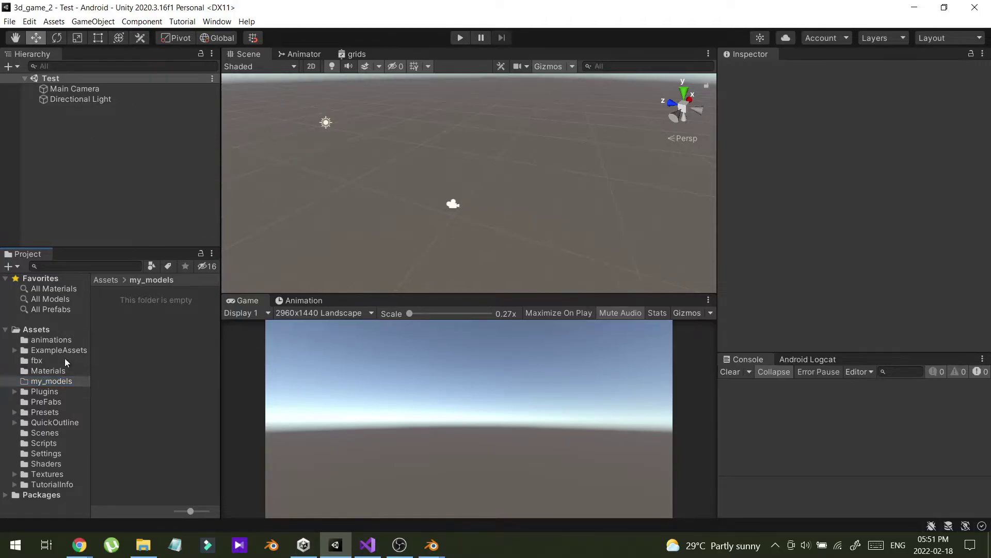
click(58, 384)
right_click(61, 381)
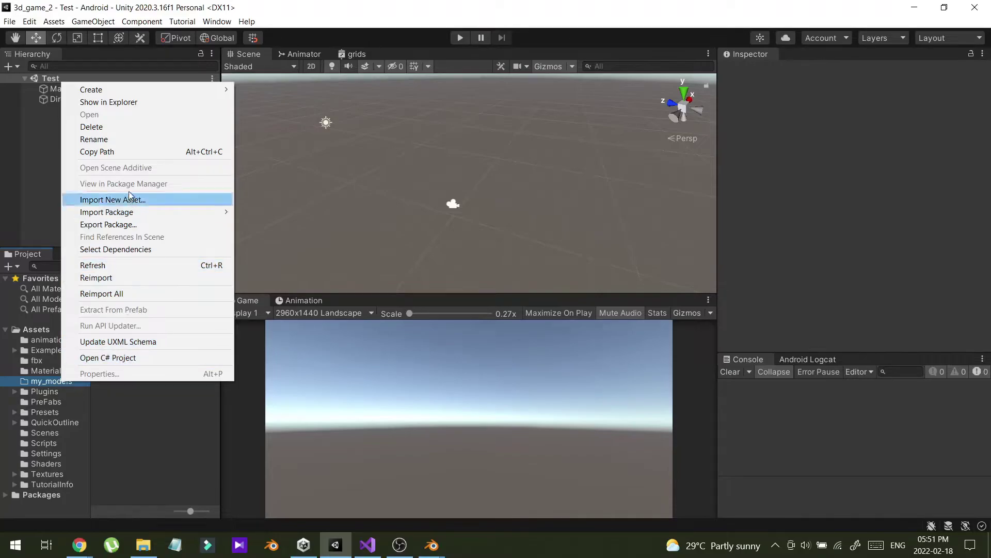
click(137, 104)
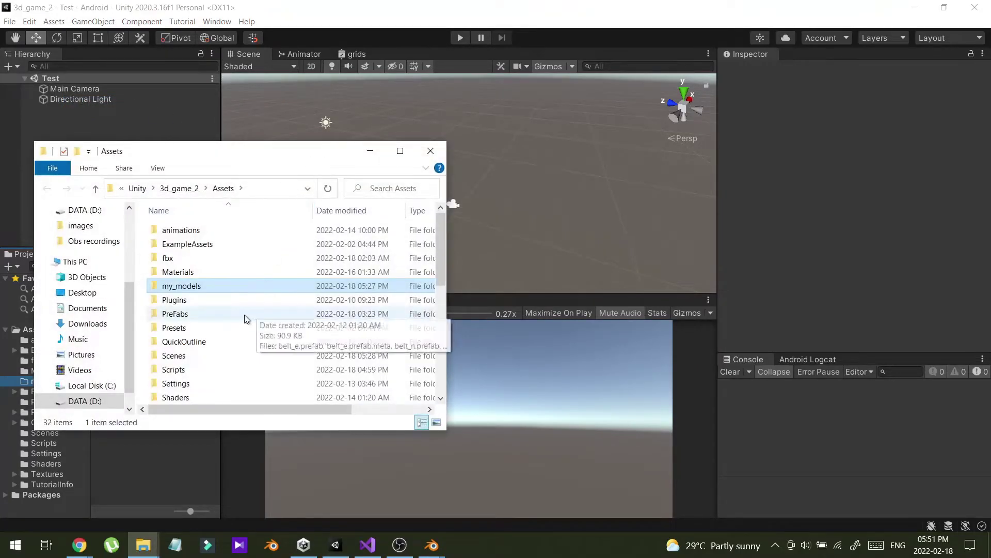
double_click(231, 287)
click(274, 188)
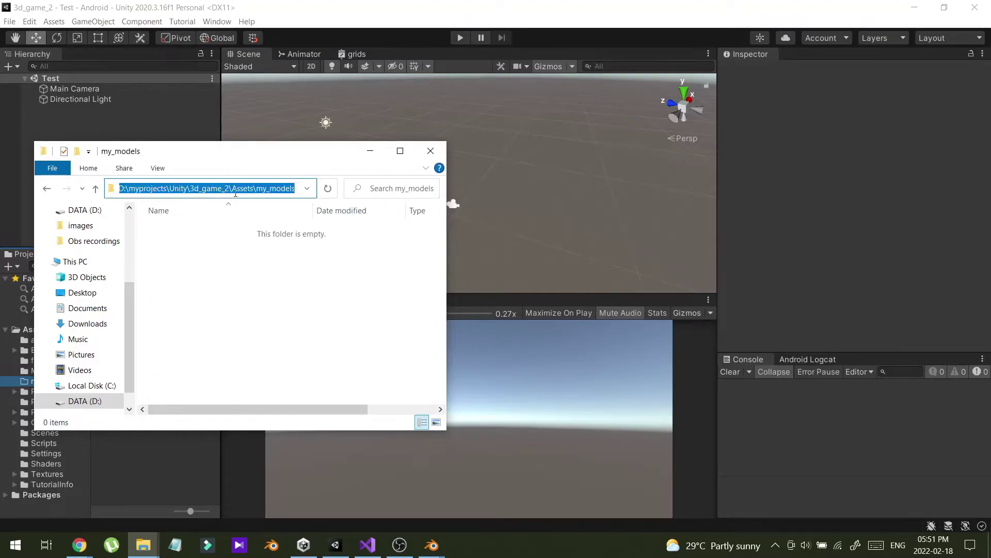
click(430, 150)
- Paste the my_models folder path as the FBX export save location
mouse_move(432, 544)
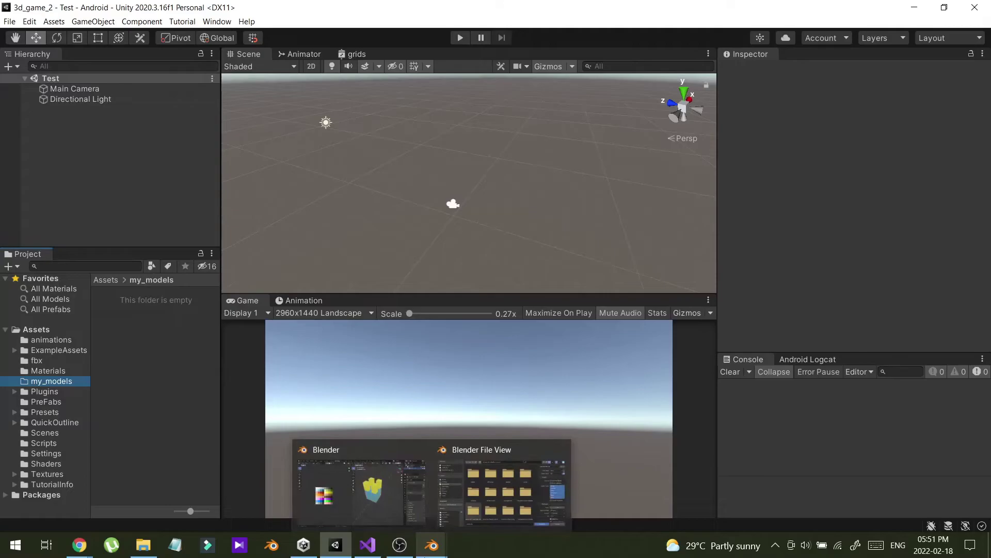
click(383, 496)
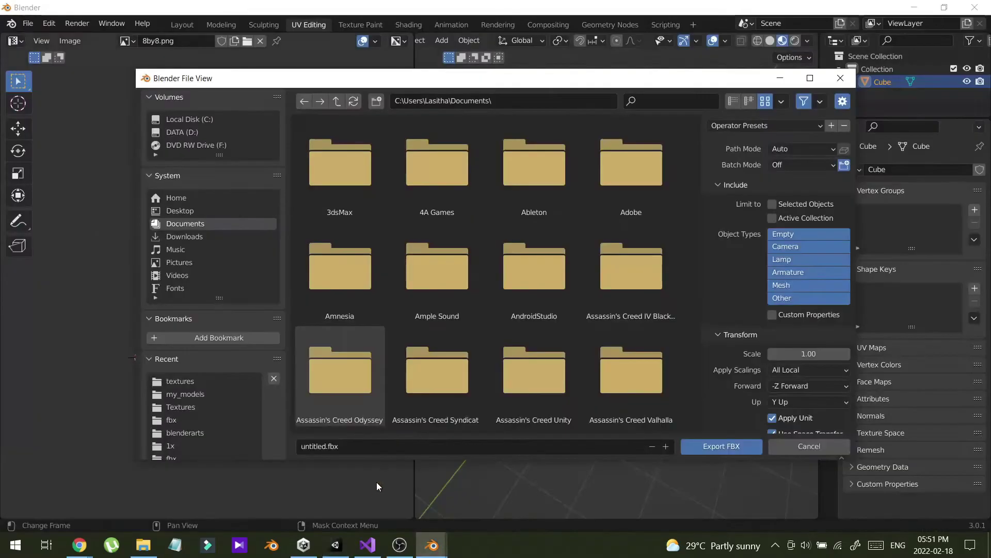
click(528, 104)
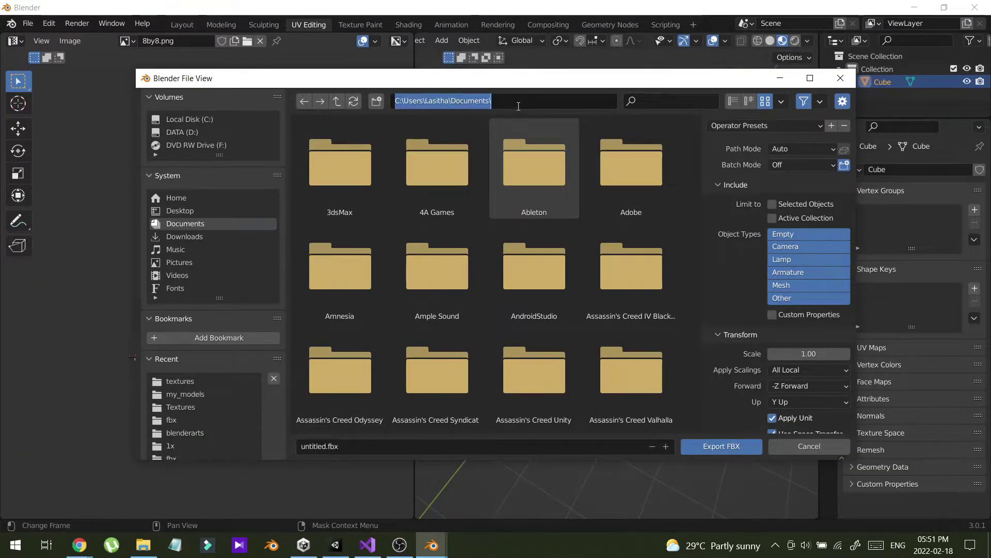
text(D:\myprojects\Unity\3d_game_2\Assets\my_models\)
key(Return)
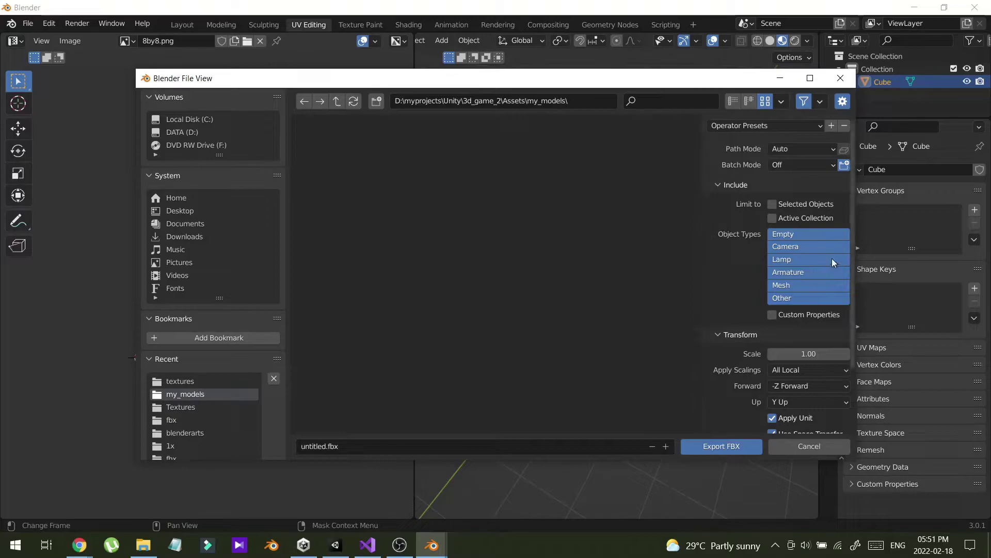
- Exclude cameras, export Selected Objects only, and set Apply Scalings to FBX Units Scale
click(786, 246)
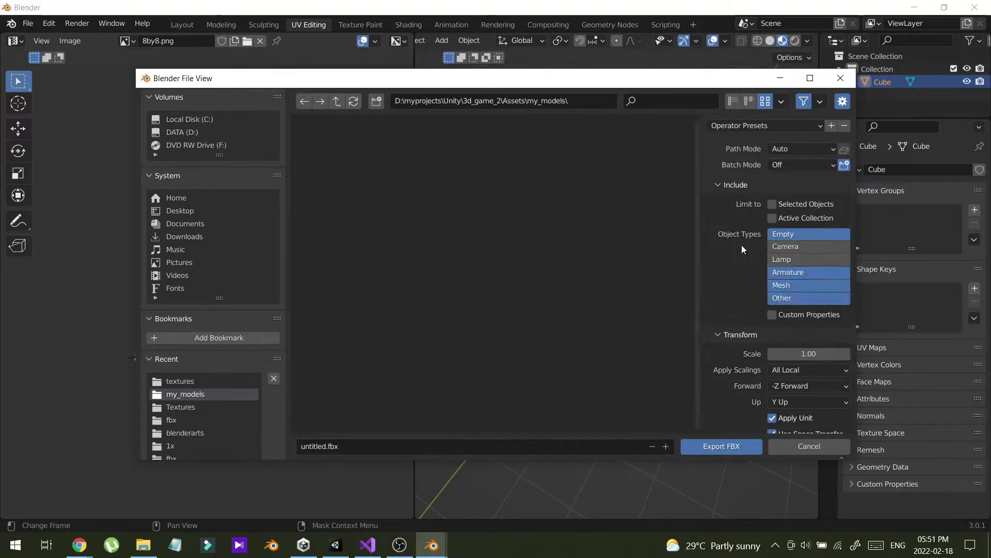
click(771, 206)
scroll(725, 336, down, 2)
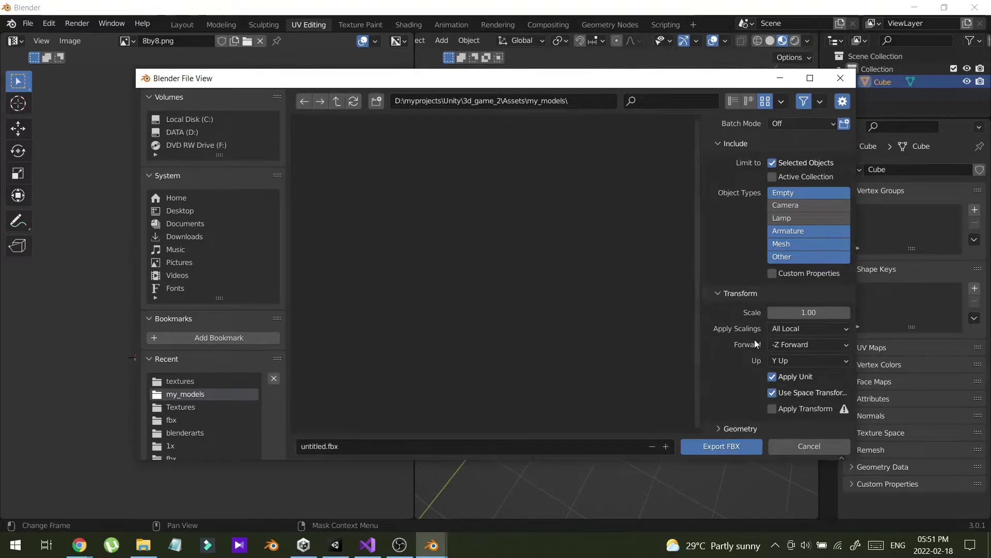
click(801, 328)
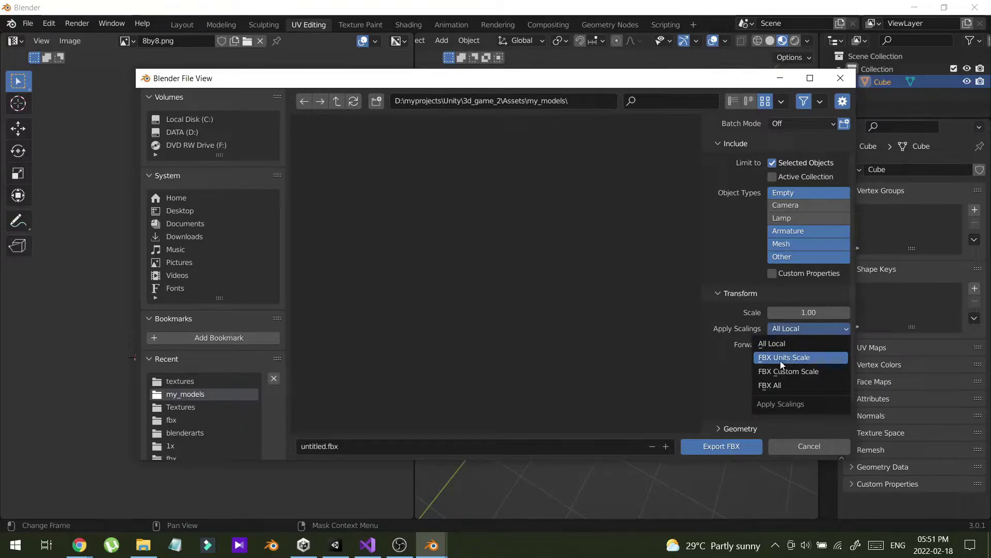
click(780, 358)
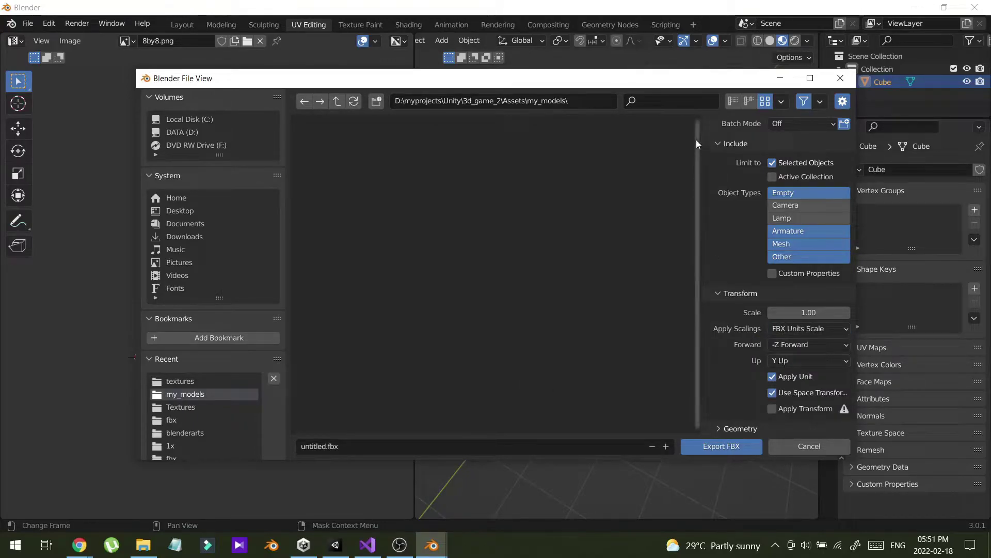
drag(690, 83, 571, 55)
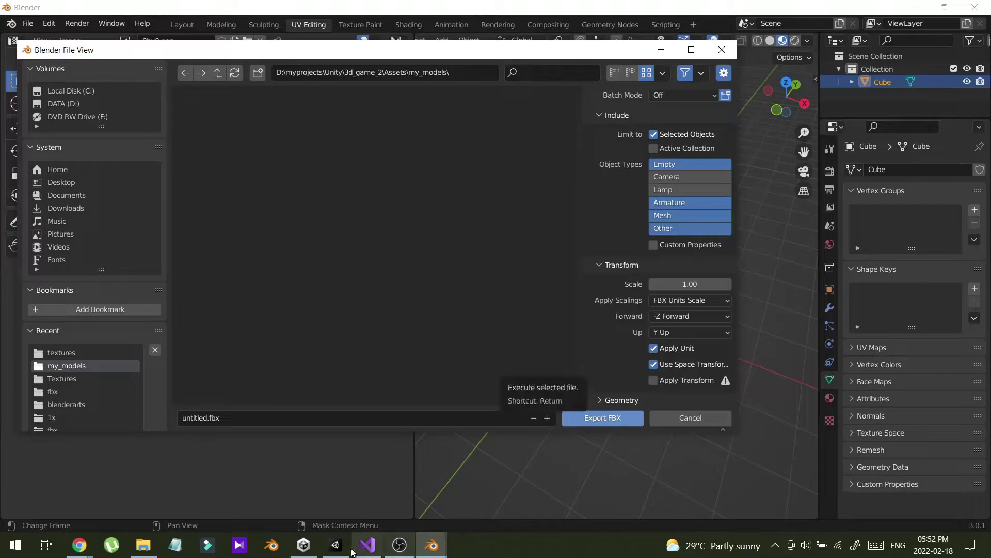
key(alt+Tab)
scroll(534, 222, up, 2)
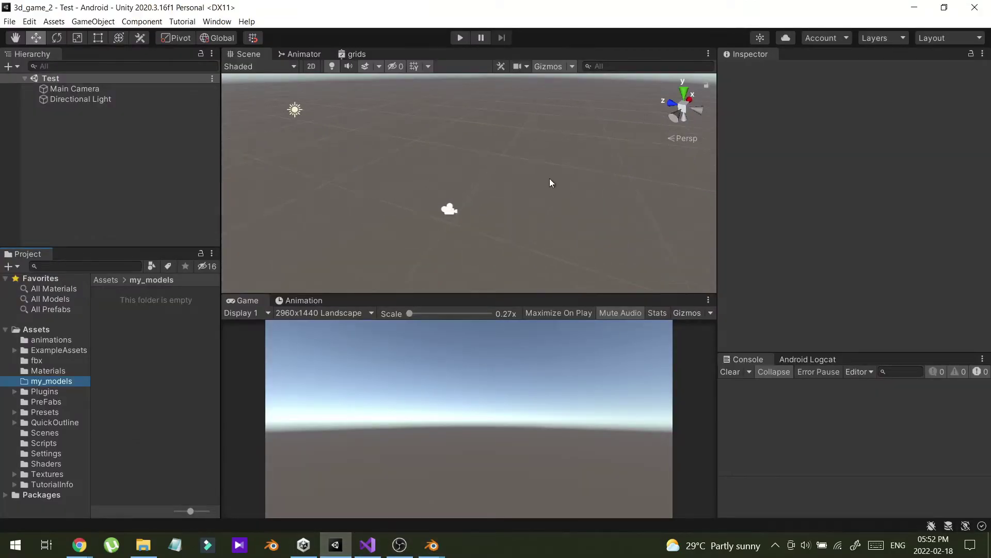
scroll(525, 217, down, 2)
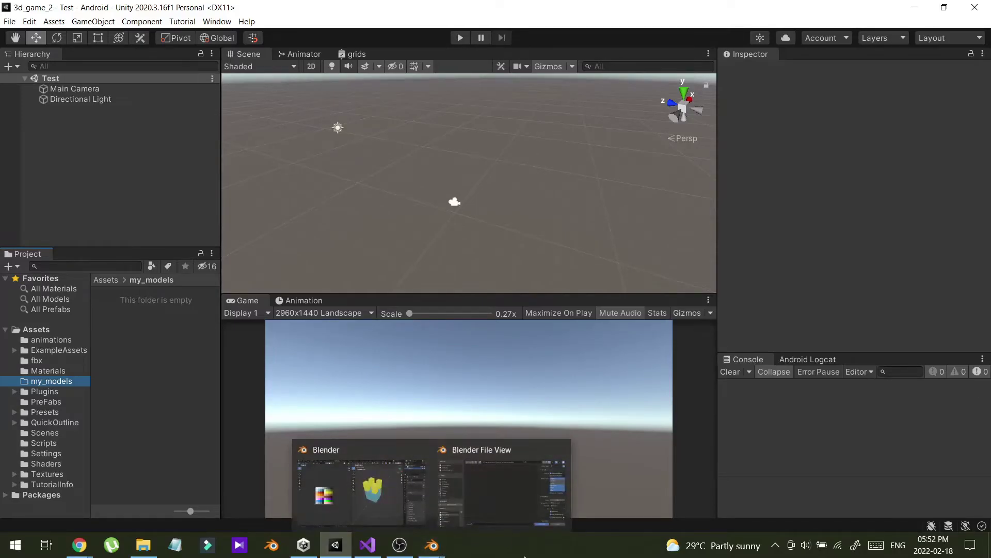
- Set the export's Forward axis to Z Forward
click(381, 487)
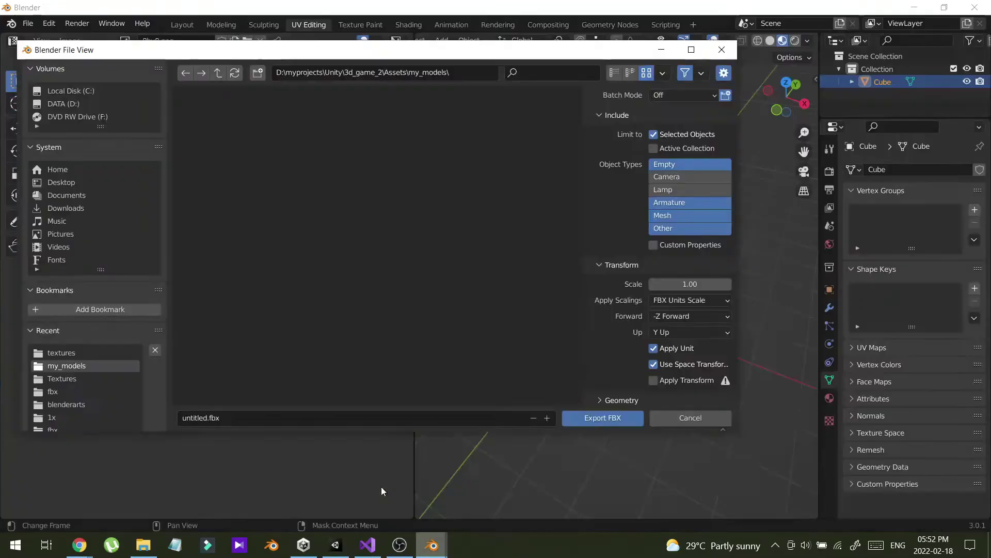
click(678, 323)
click(686, 277)
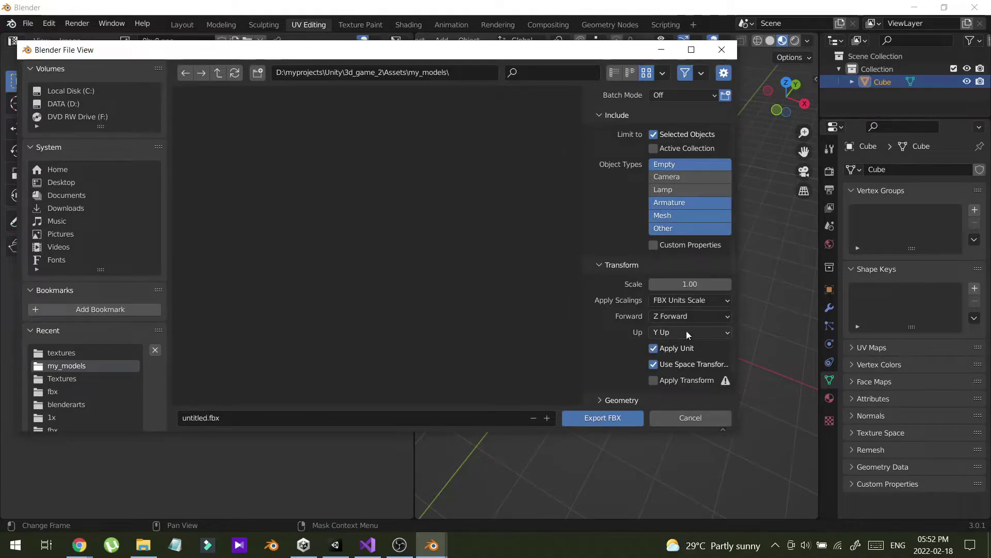
scroll(642, 243, up, 2)
scroll(643, 240, down, 4)
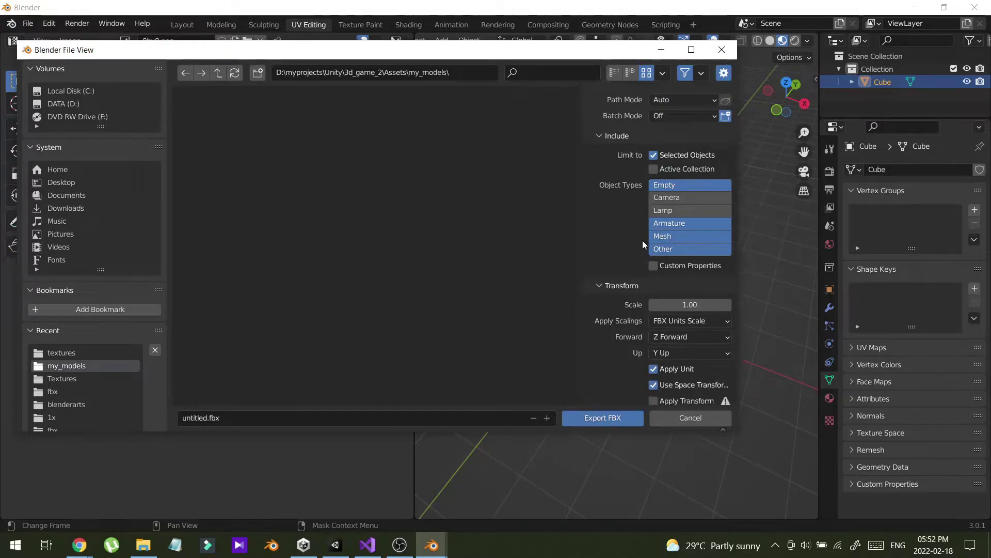
scroll(625, 328, up, 4)
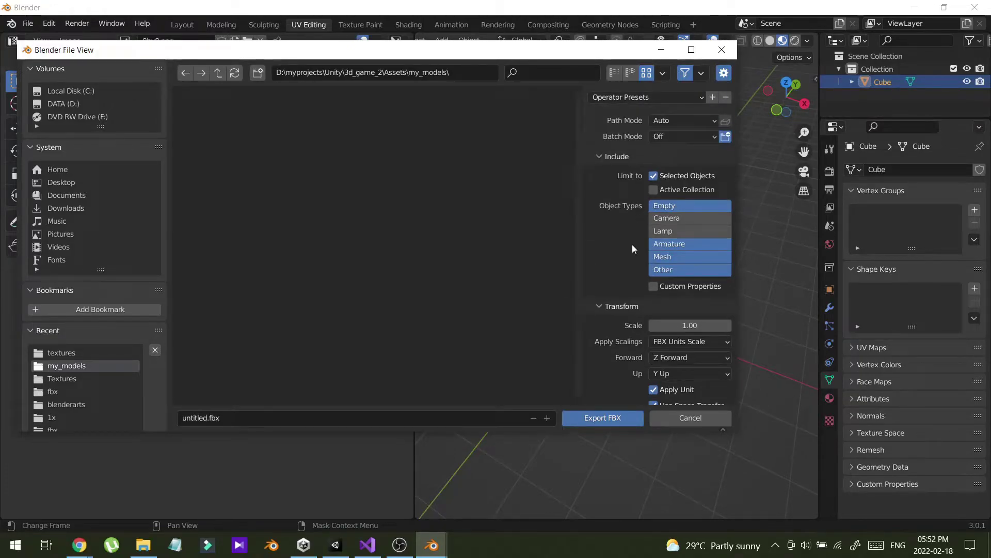
- Name the file first_model.fbx and export it
click(315, 416)
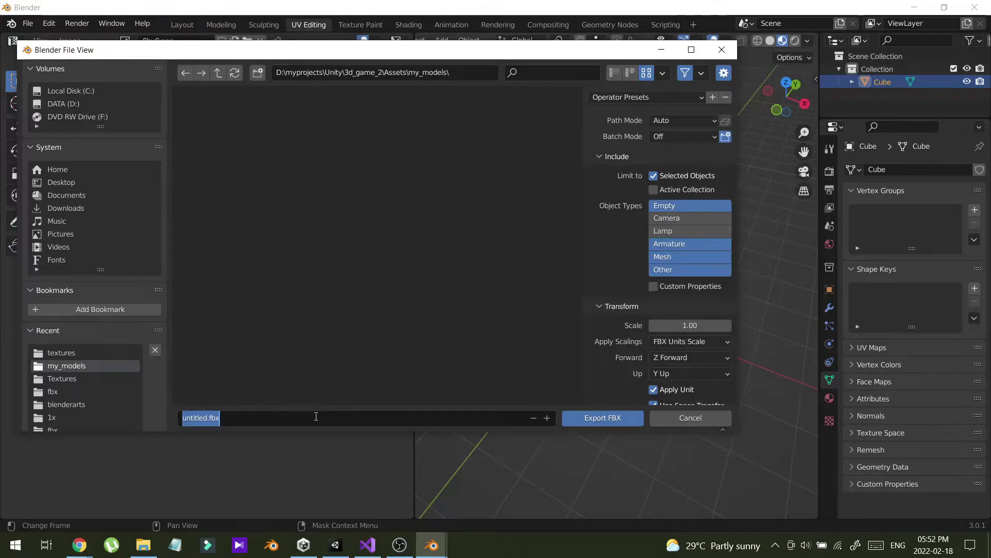
text(first_mdoe)
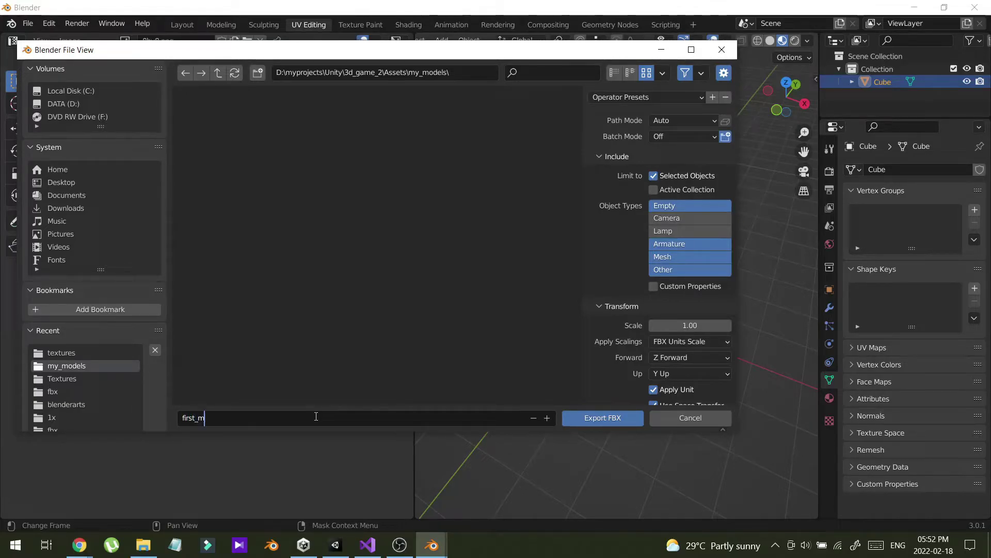
key(BackSpace)
key(BackSpace)
key(BackSpace)
text(odel)
click(428, 361)
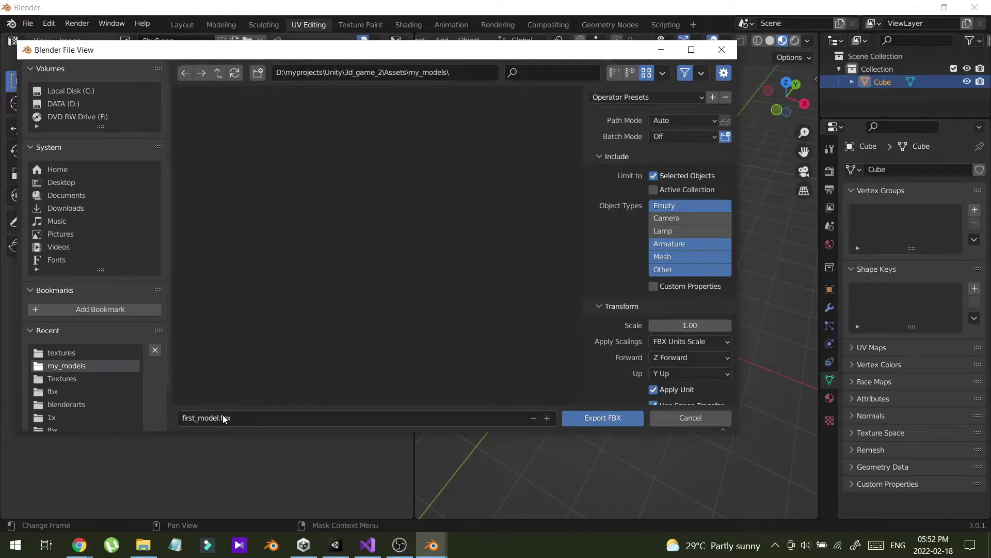
click(594, 423)
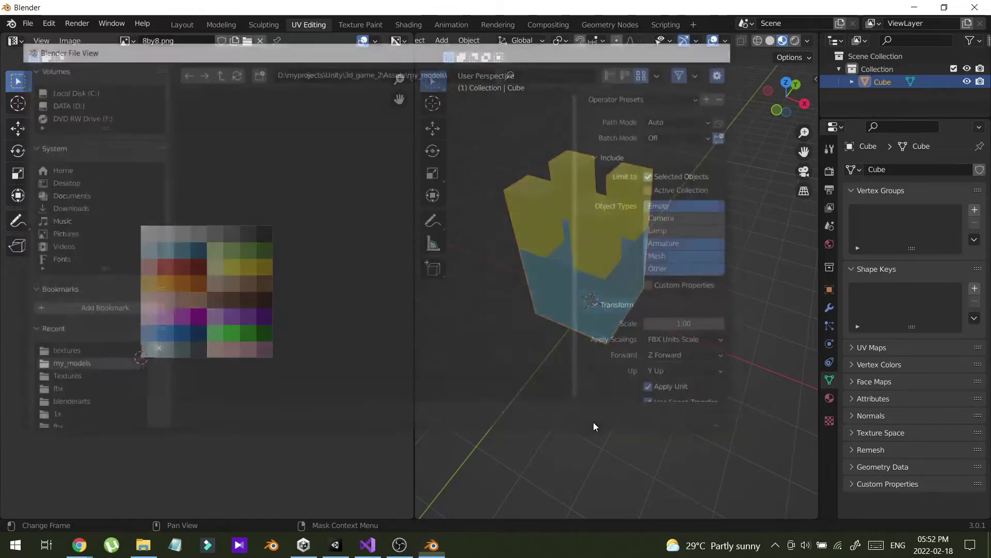
- Add a 3D Plane to Unity's Test scene and scale it uniformly to about 7.99
click(336, 545)
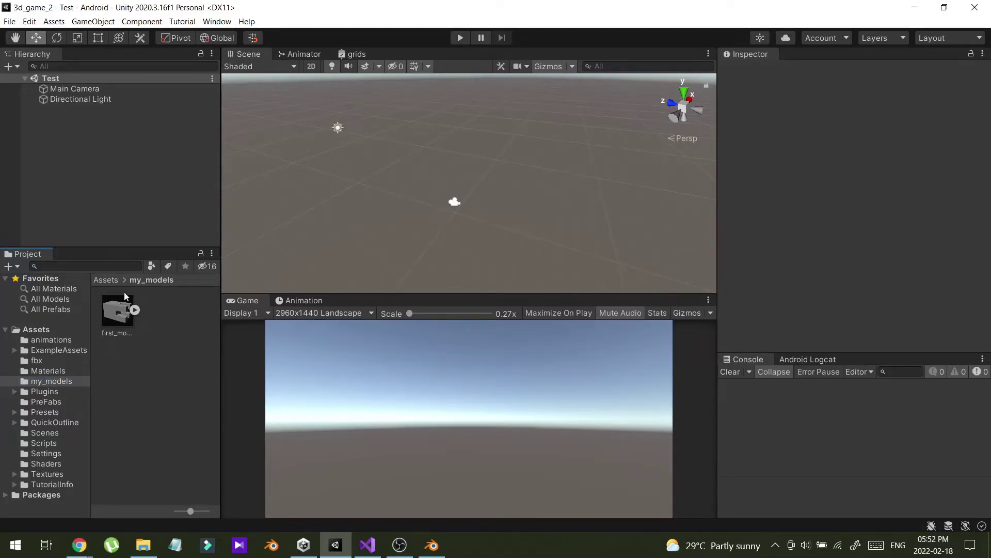
right_click(83, 142)
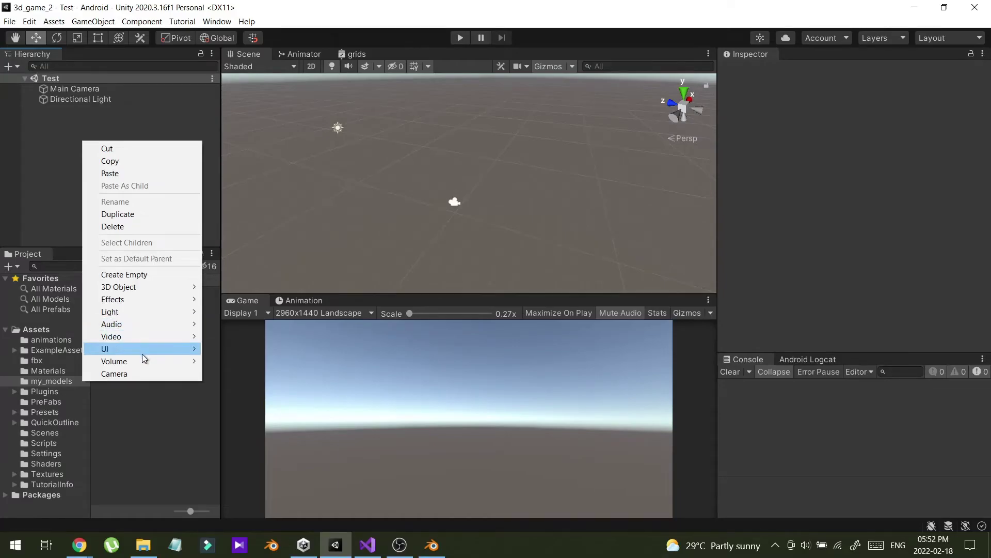
mouse_move(155, 287)
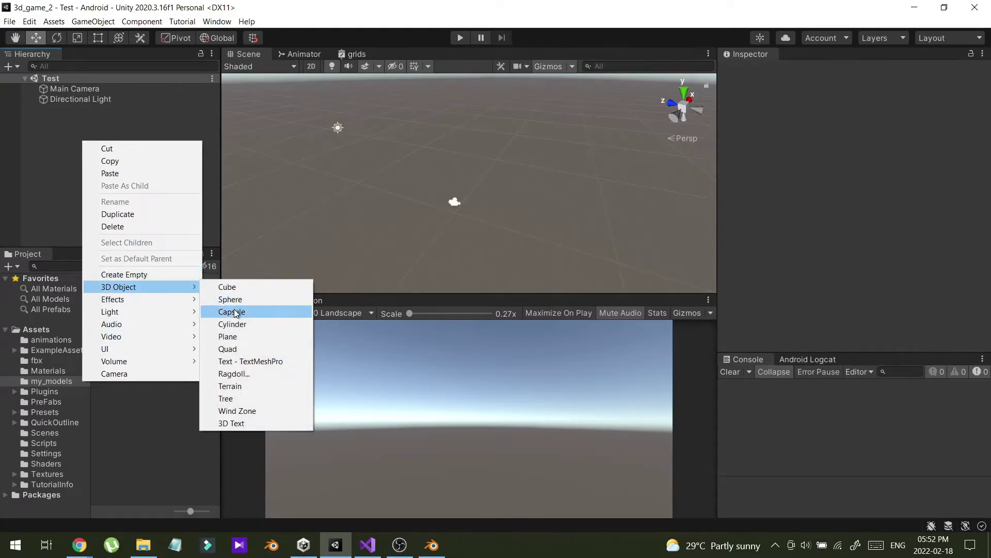
click(227, 336)
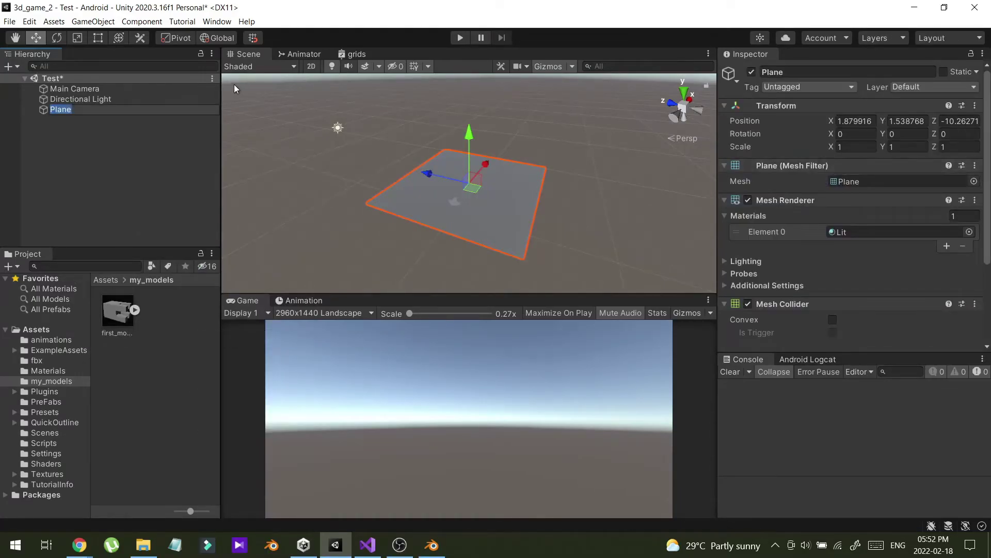
click(84, 39)
drag(469, 189, 897, 75)
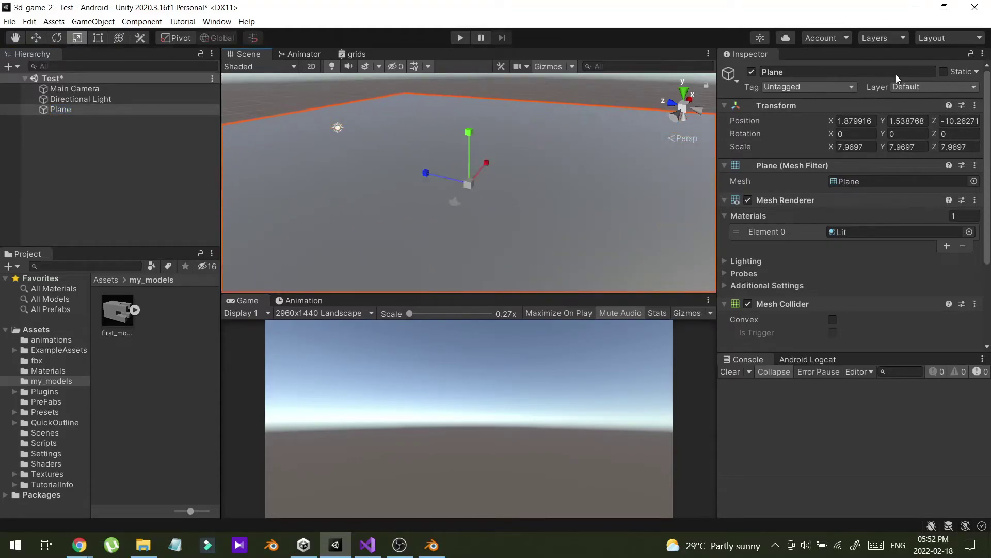
- Place the first_model tower on the plane, then zoom and orbit to inspect it
click(143, 364)
drag(110, 314, 457, 209)
scroll(457, 209, up, 4)
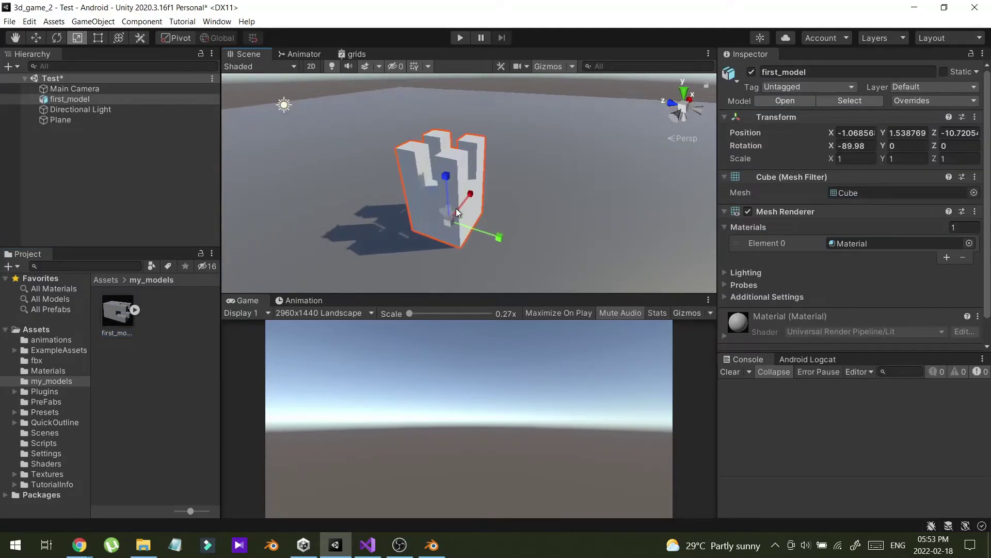
scroll(451, 210, down, 2)
scroll(394, 242, up, 3)
scroll(395, 242, down, 4)
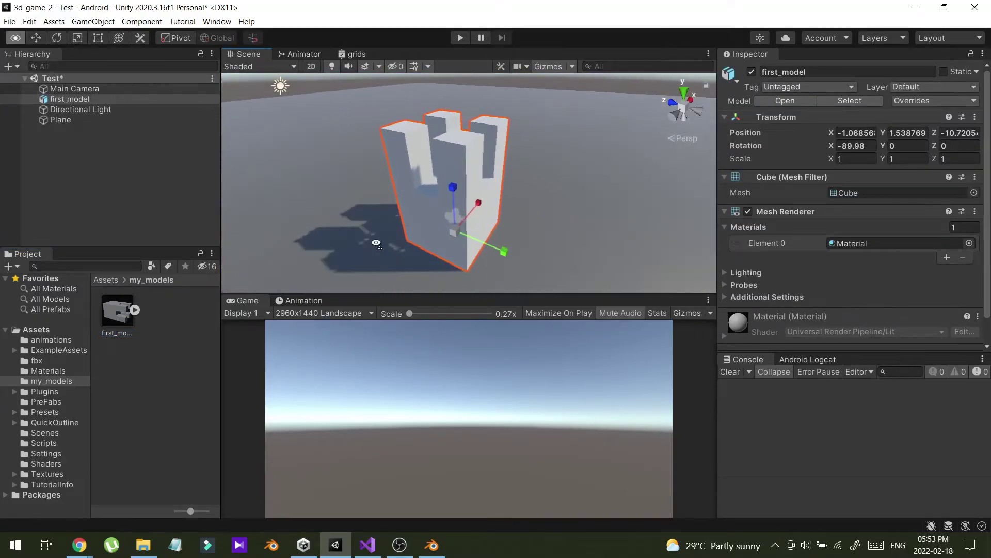
right_drag(377, 242, 476, 216)
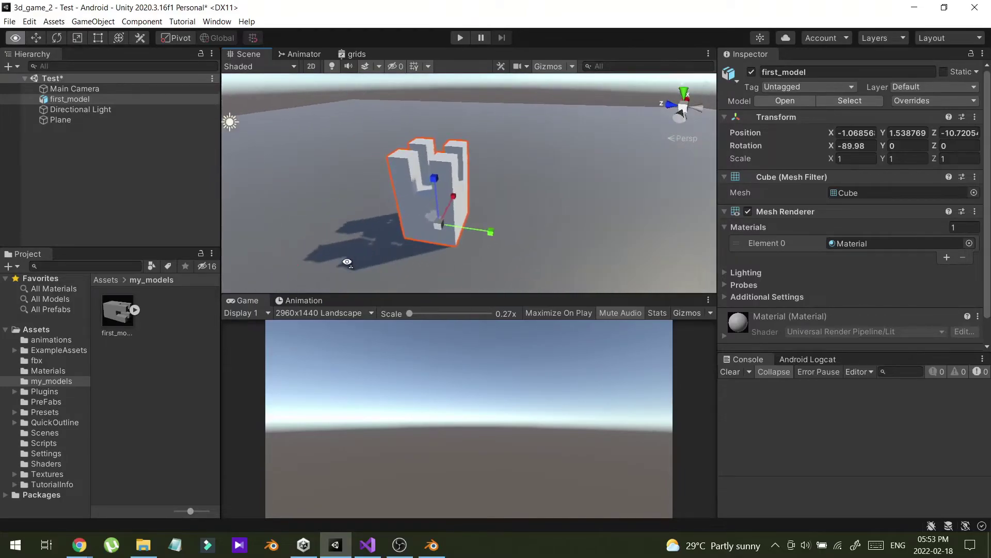
scroll(476, 213, down, 3)
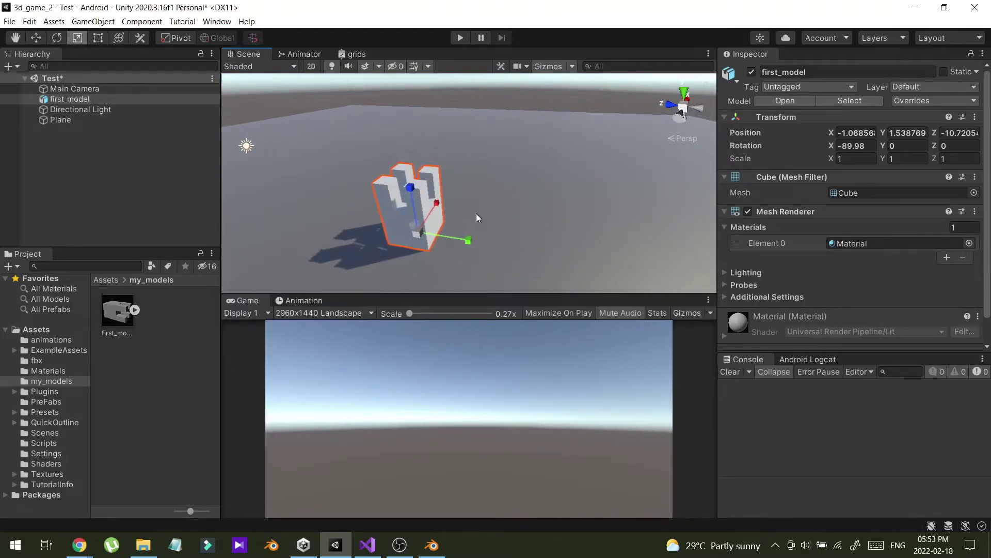
scroll(427, 214, up, 5)
click(134, 376)
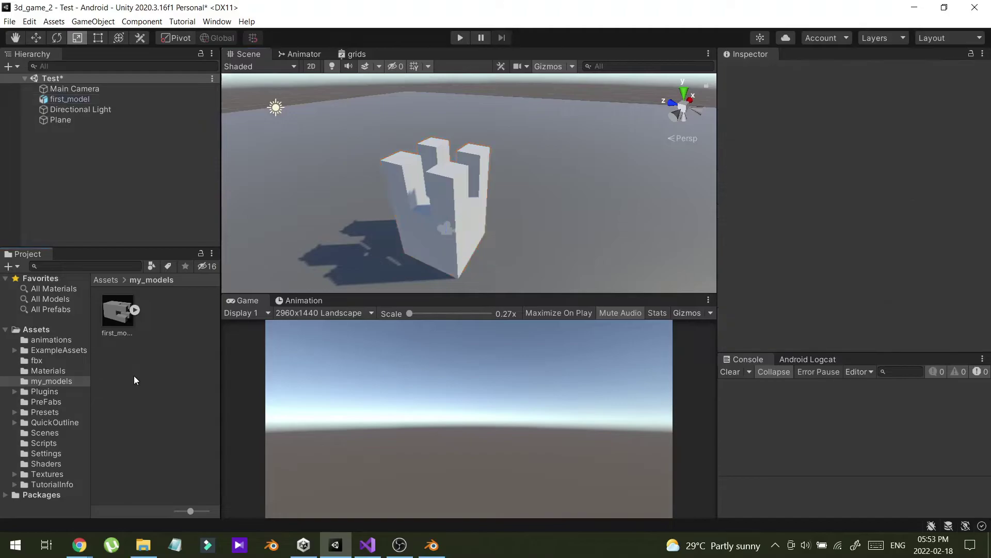
- Create a Material in my_models, keeping the default name New Material
right_click(160, 326)
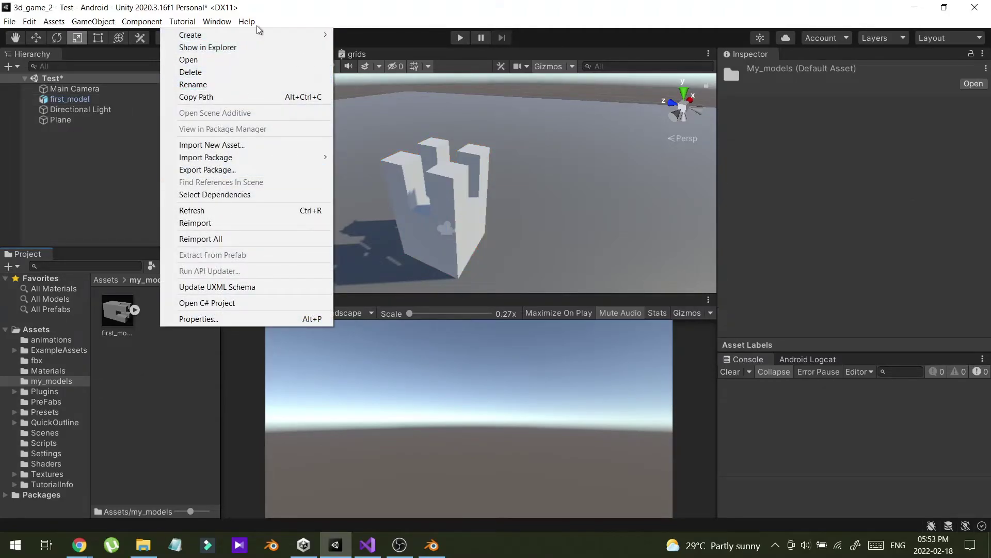
mouse_move(255, 32)
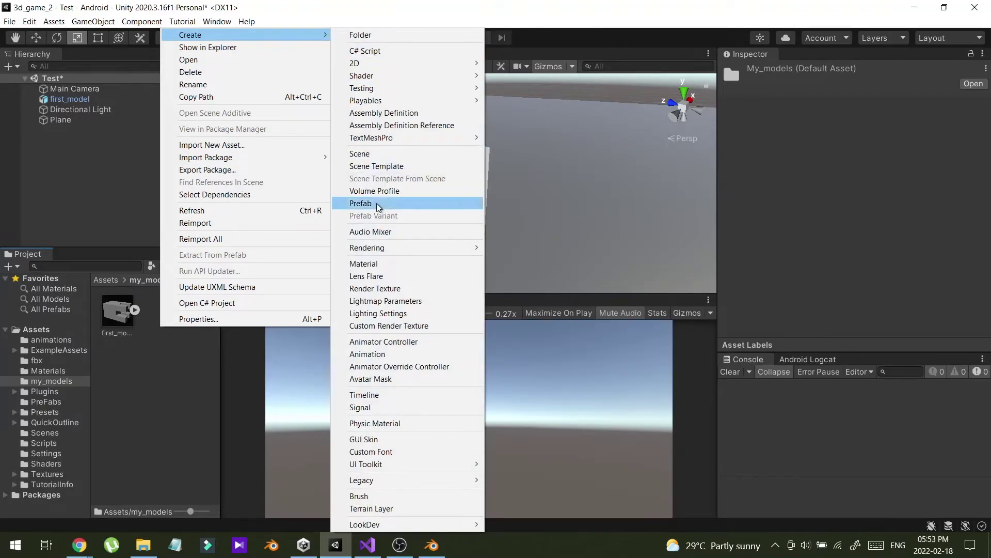
click(373, 264)
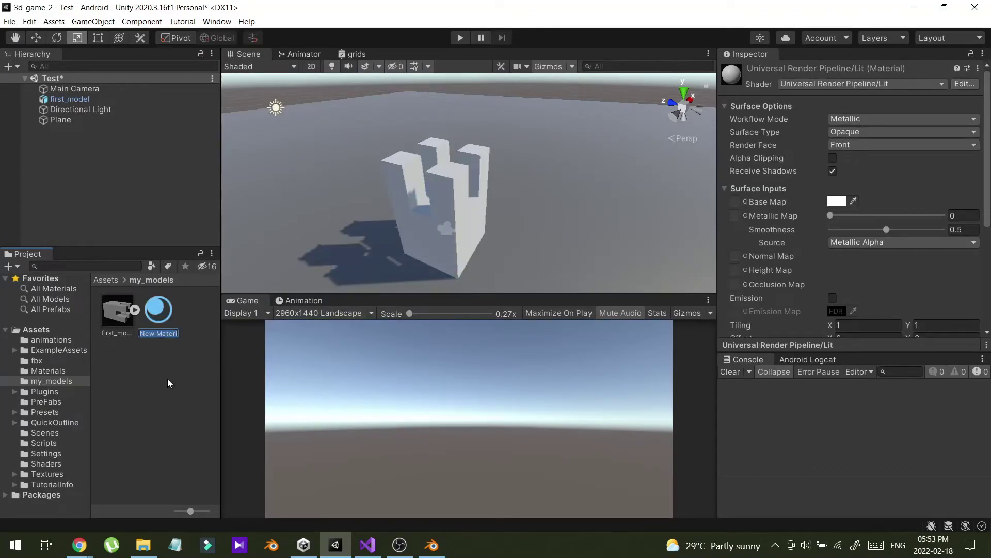
key(Return)
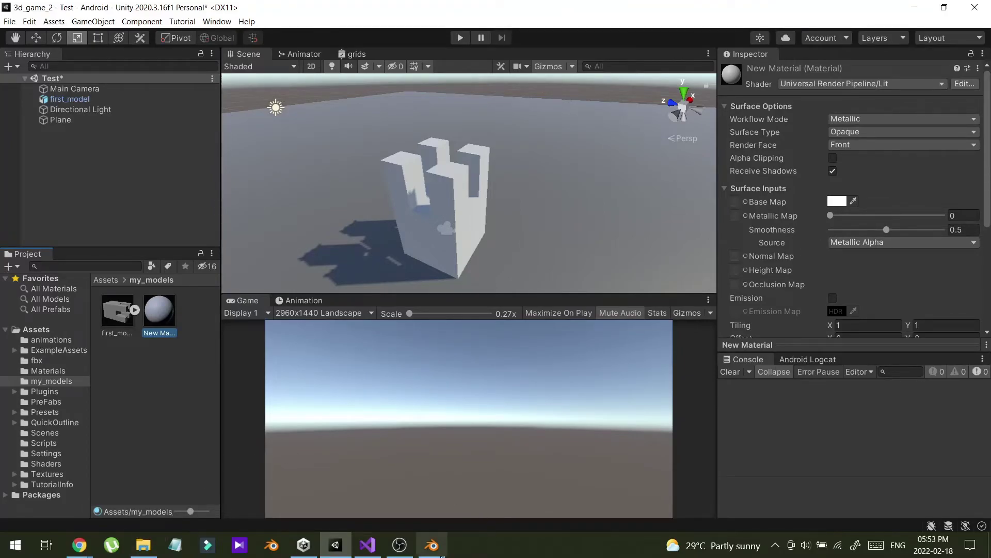
click(143, 545)
- Drag 8by8.png from D:\blenderarts\textures into Unity's my_models folder
click(143, 545)
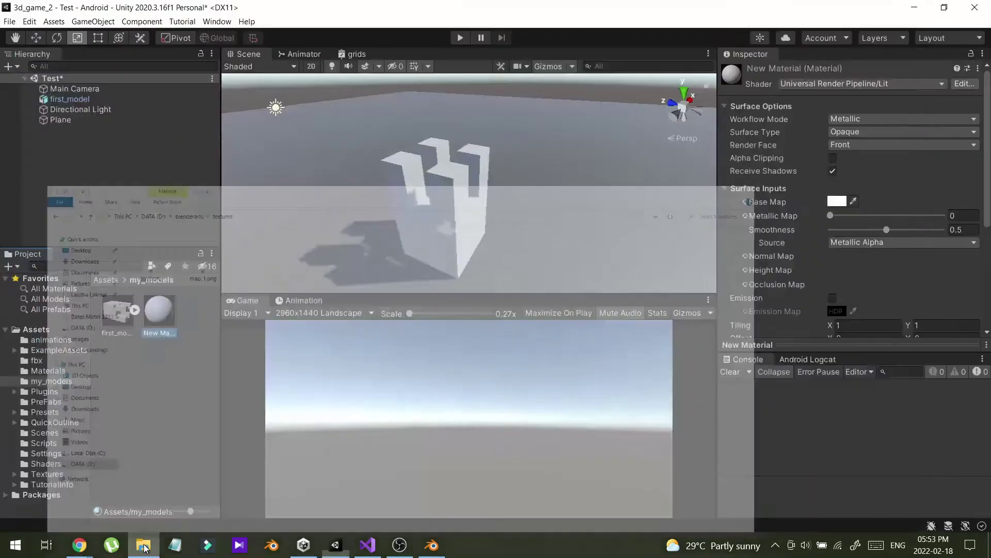
click(143, 545)
click(144, 92)
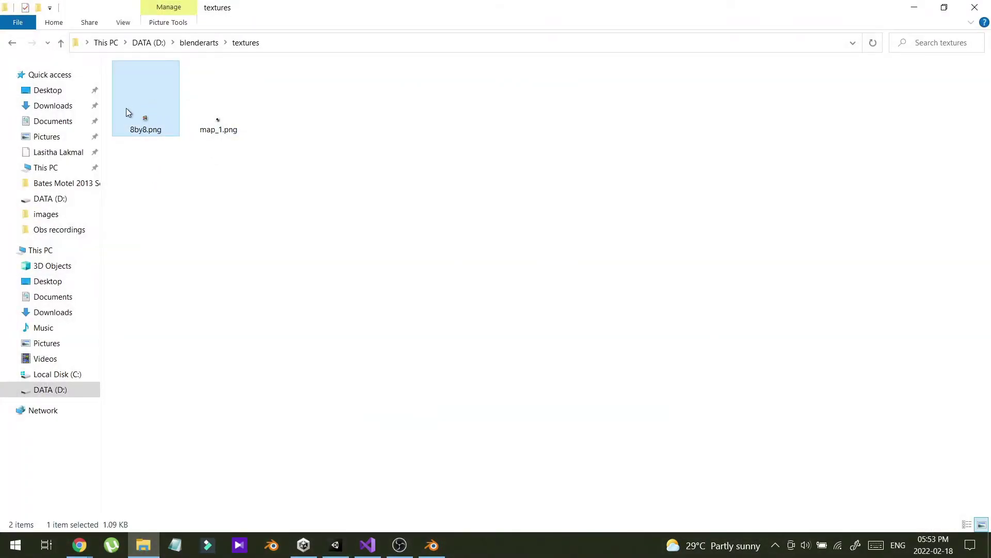
drag(147, 117, 157, 403)
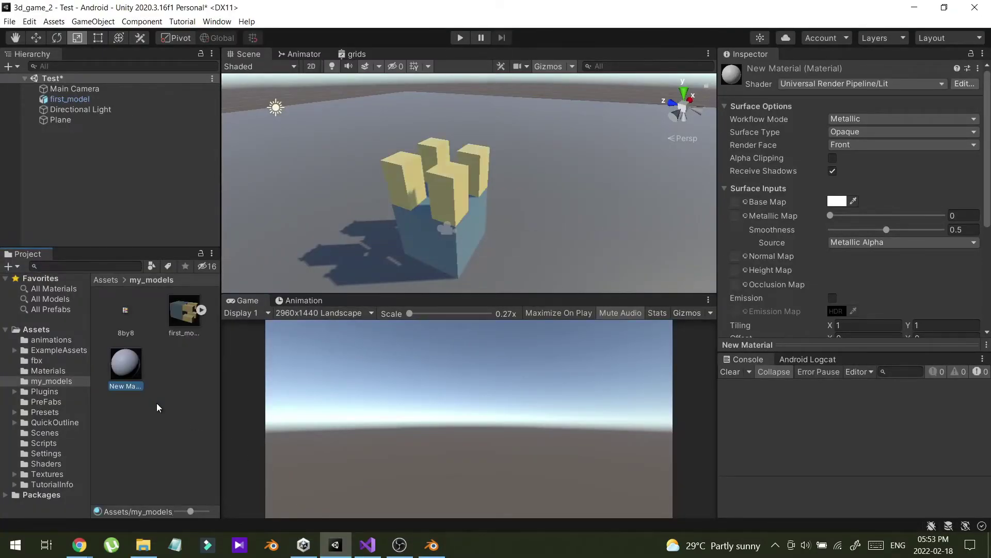
- Apply New Material to the first_model tower
click(178, 374)
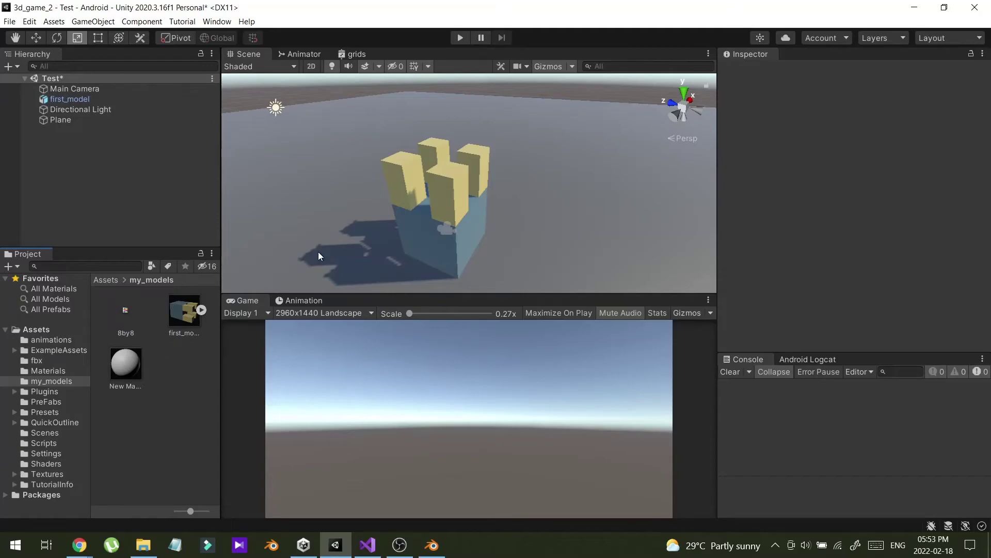
click(438, 220)
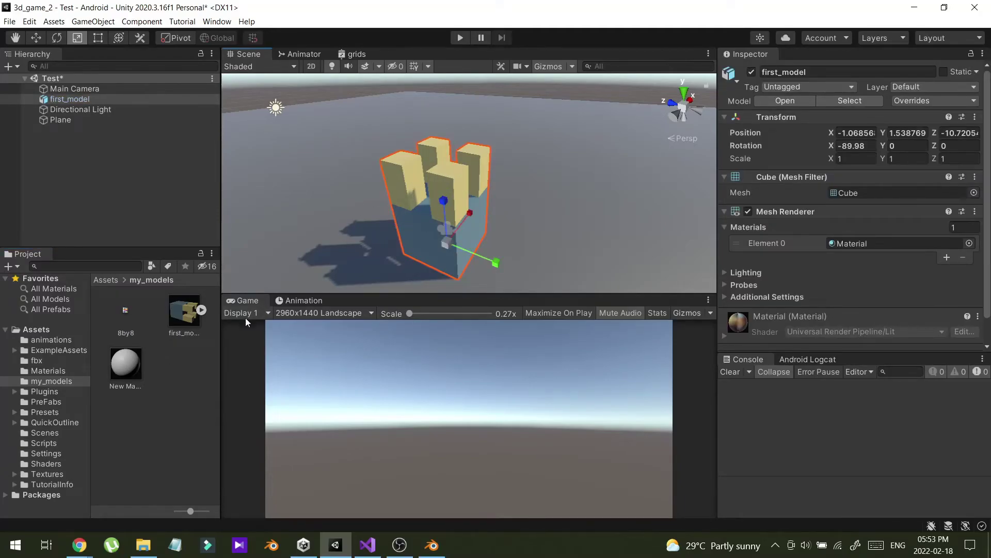
click(134, 365)
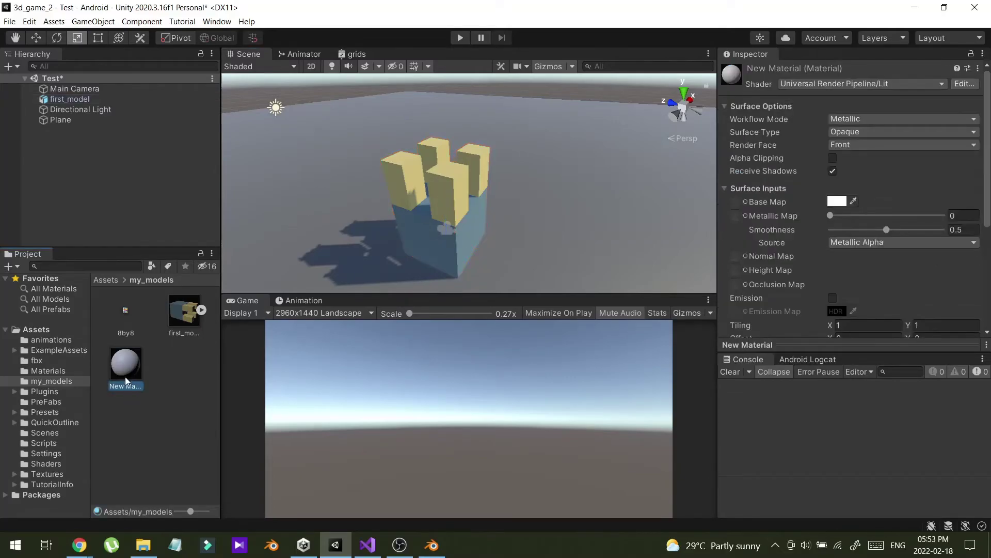
drag(122, 369, 440, 227)
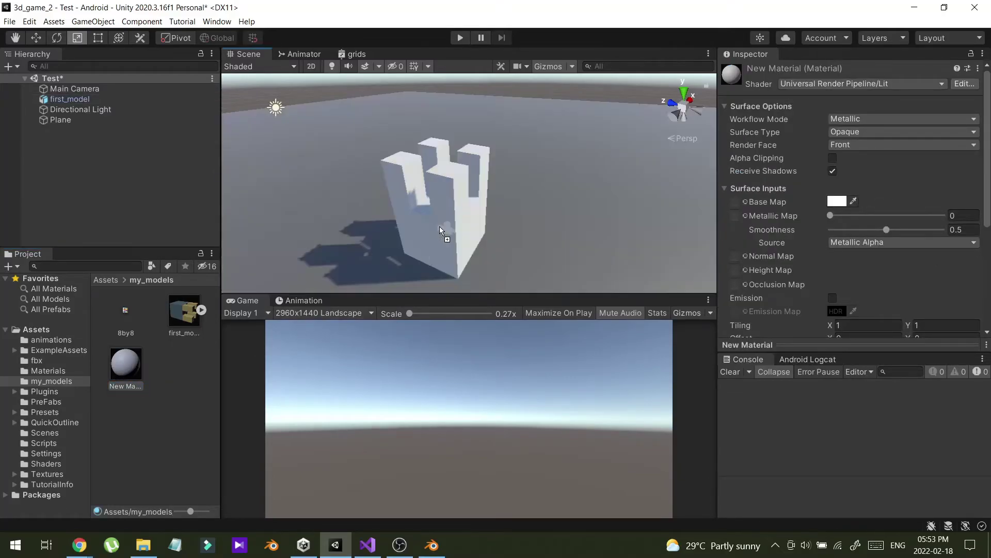
- Set the 8by8 texture as New Material's Base Map, giving the tower yellow-and-blue colours
click(124, 365)
click(126, 321)
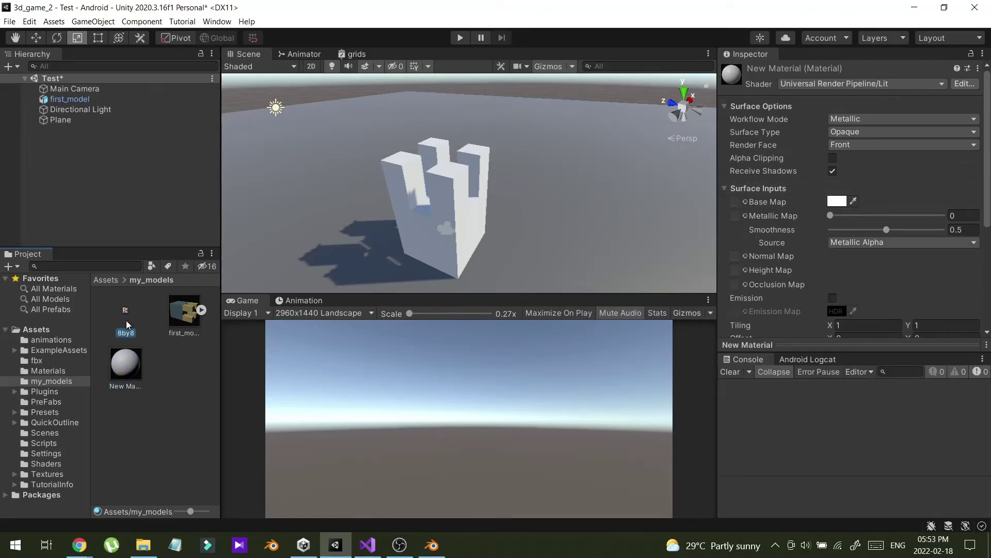
click(106, 361)
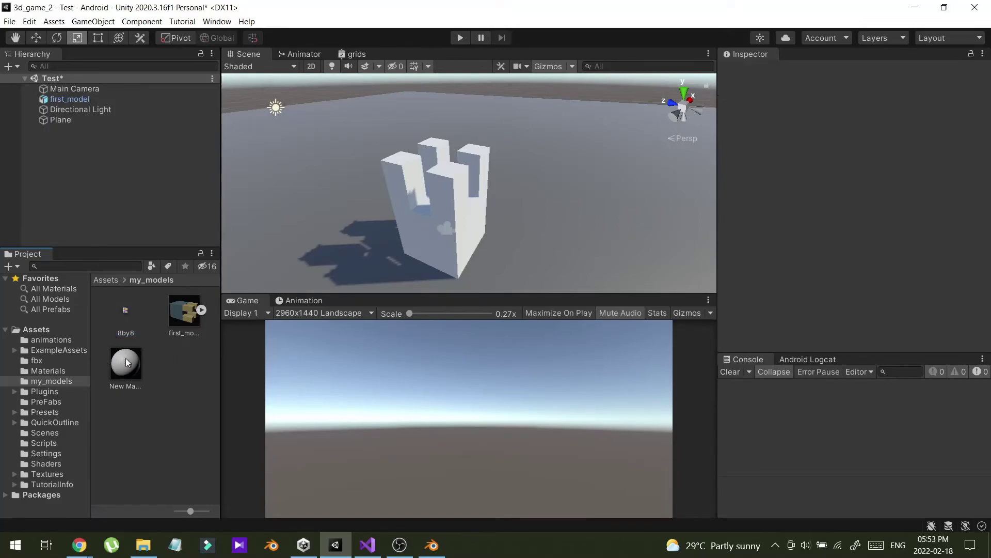
click(124, 362)
click(745, 201)
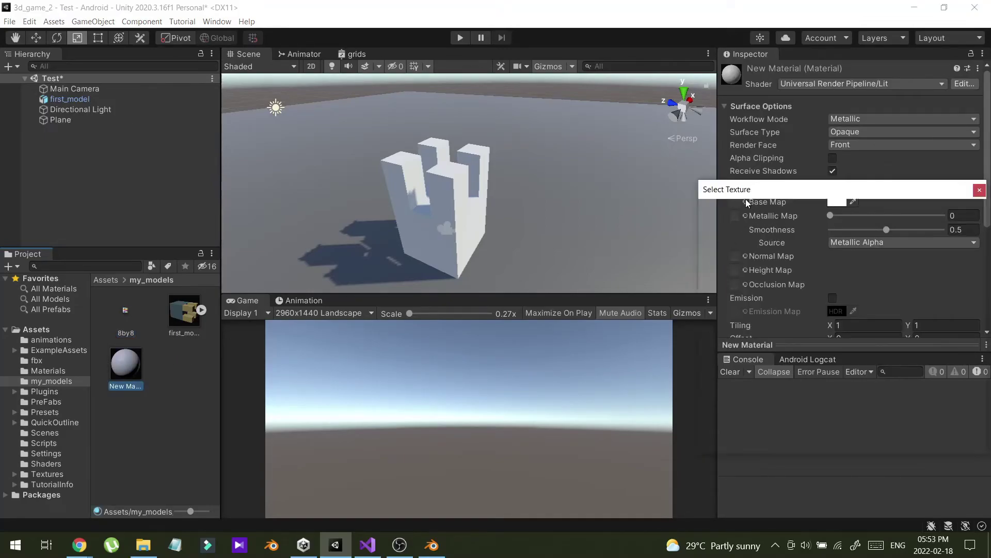
click(980, 190)
drag(125, 311, 733, 201)
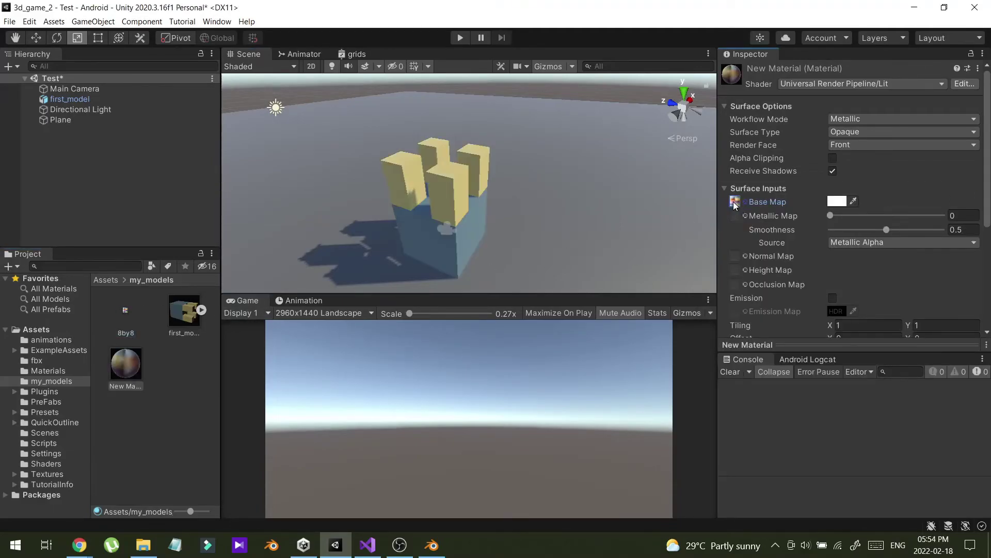
click(450, 257)
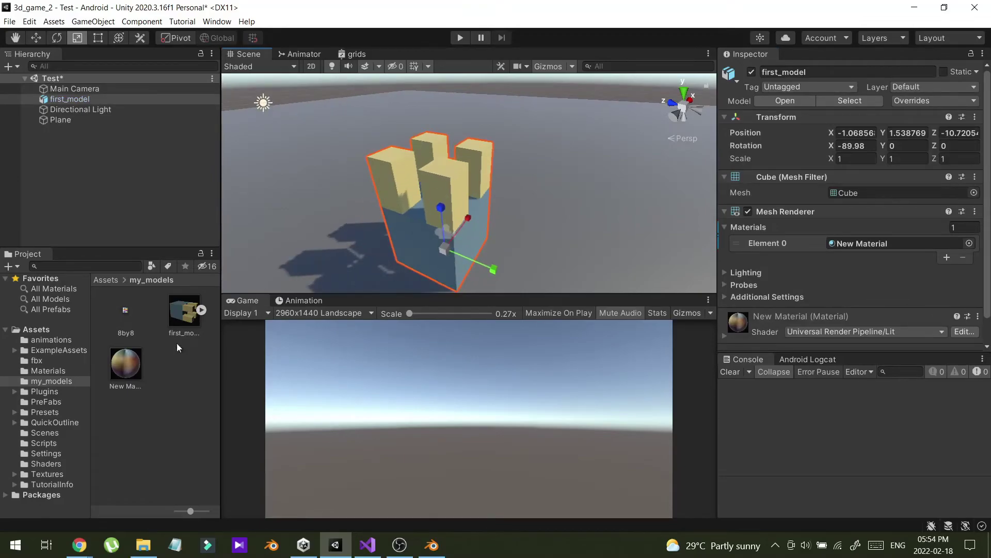
- Set New Material's Smoothness to 0 and leave Metallic at 0 for a matte finish
click(122, 369)
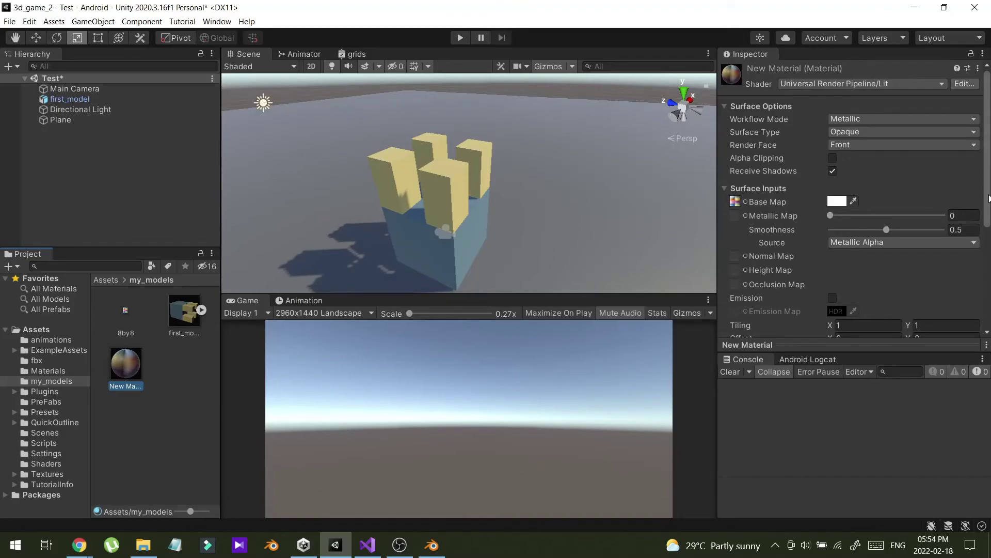
drag(884, 230, 764, 231)
mouse_move(832, 215)
mouse_down()
mouse_move(899, 222)
mouse_move(799, 222)
mouse_move(821, 221)
mouse_up()
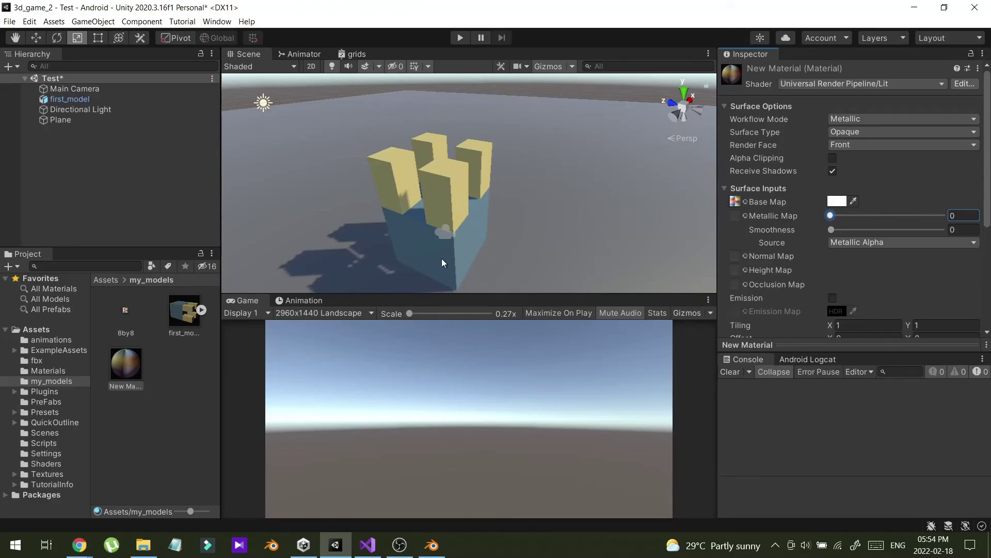
right_drag(441, 263, 470, 249)
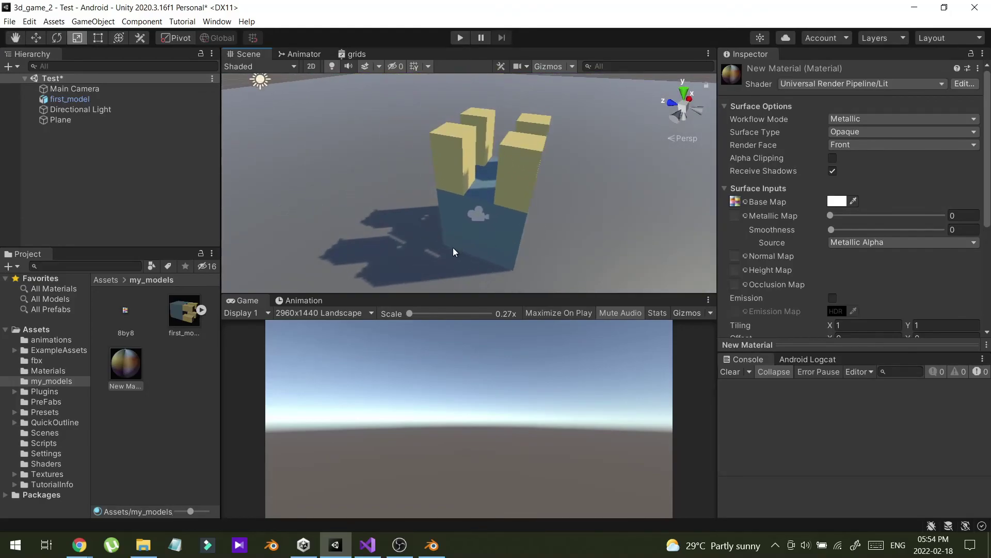